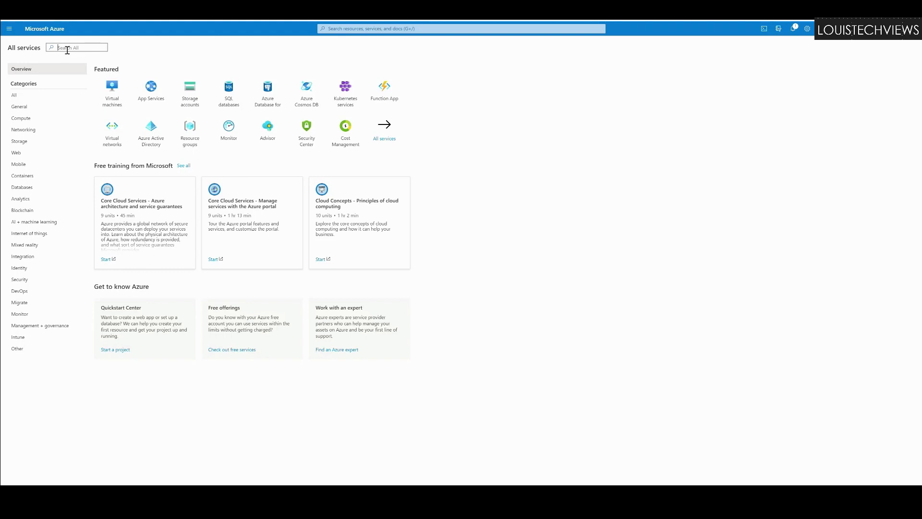
Step: Find Subscriptions under All services and open the Visual Studio Ultimate with MSDN subscription
click(14, 31)
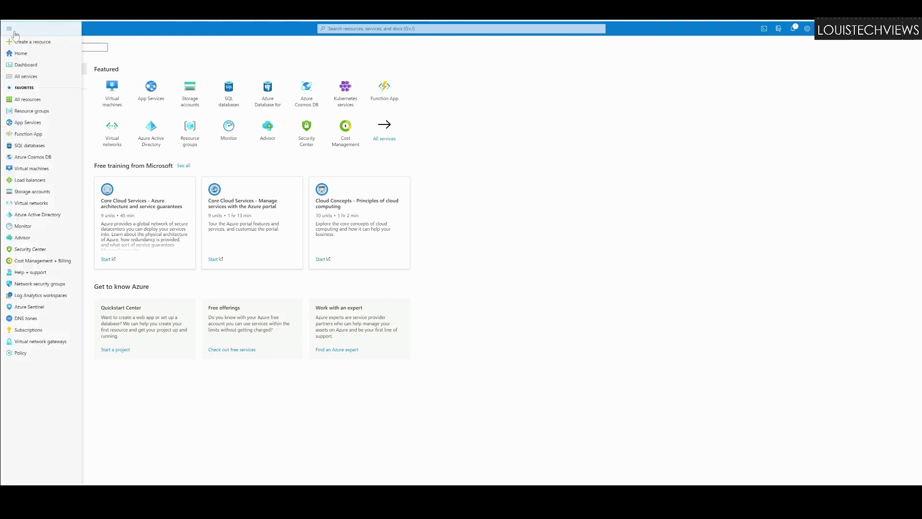
click(26, 77)
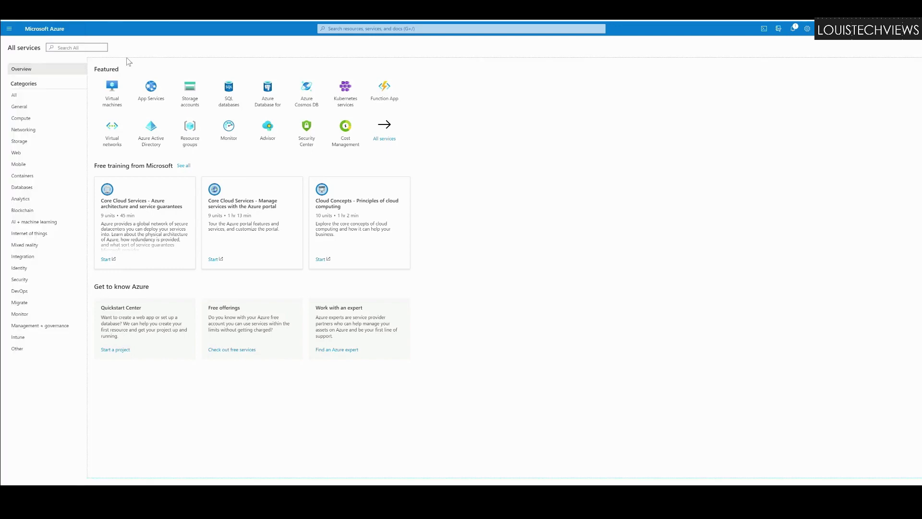
click(65, 49)
text(subscription)
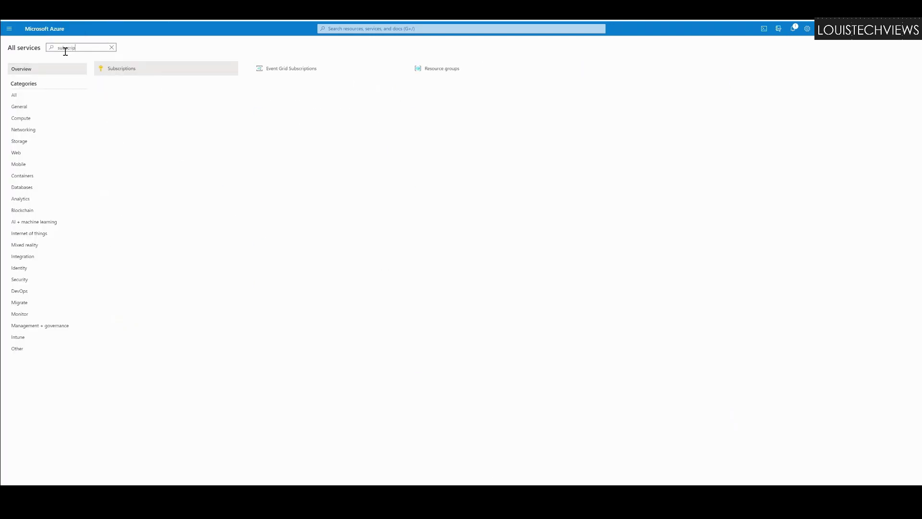
click(125, 73)
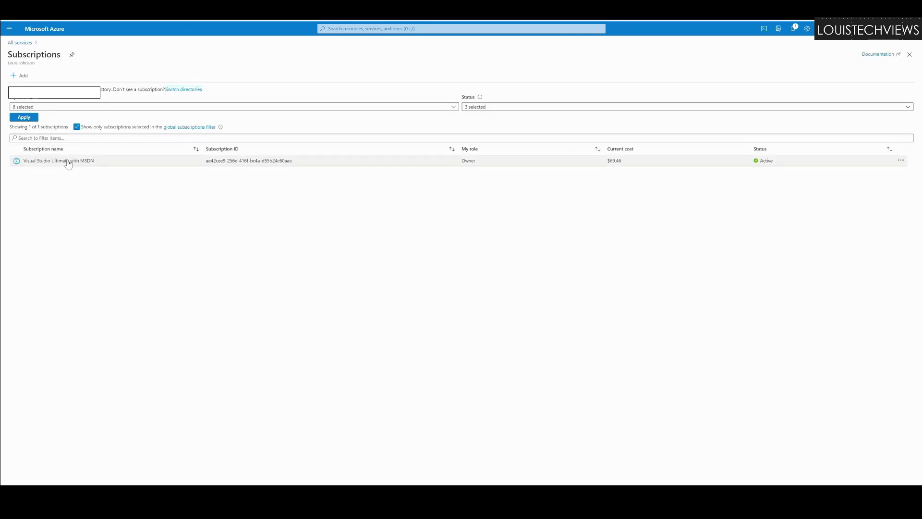
click(67, 164)
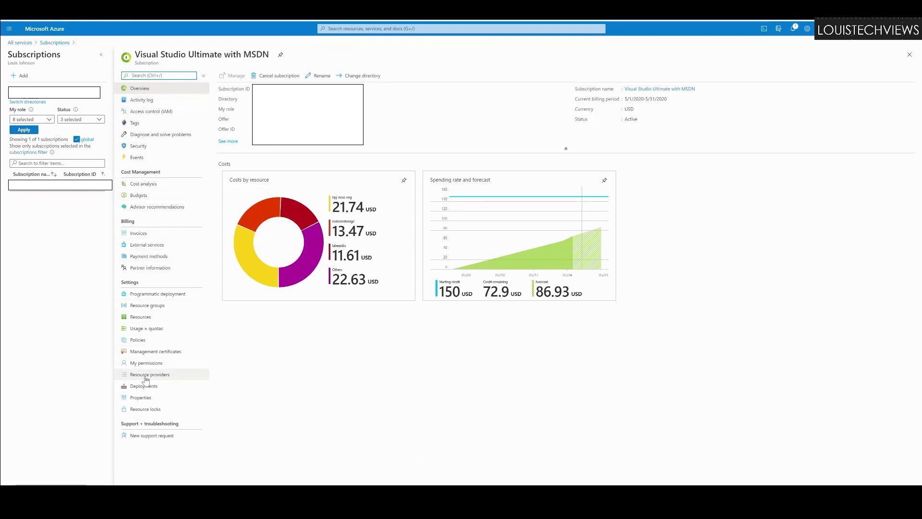
Step: Filter the resource providers by 'desktop' and select Microsoft.DesktopVirtualization, which is Registered
click(145, 377)
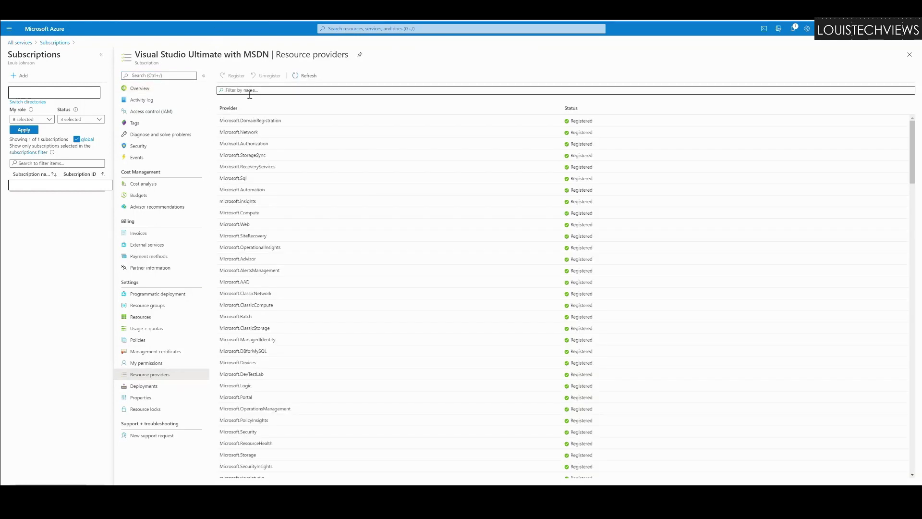
click(250, 92)
text(desktop)
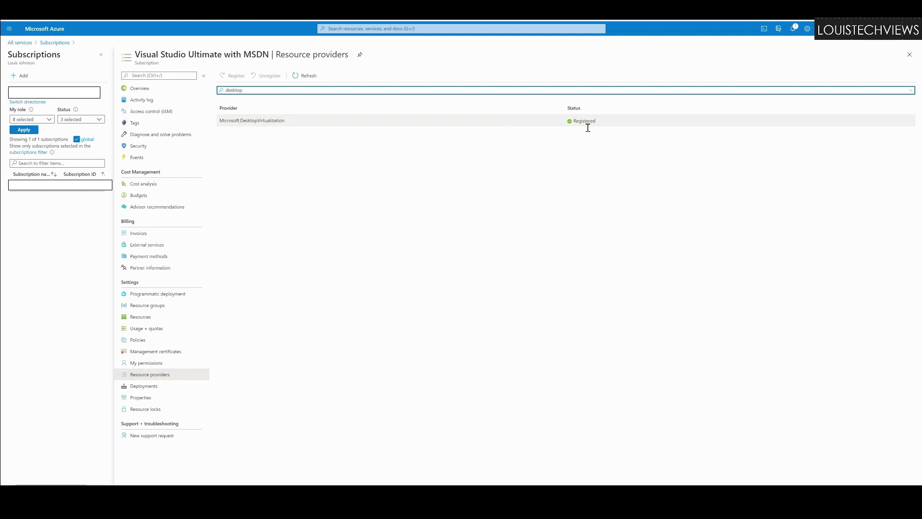
click(272, 123)
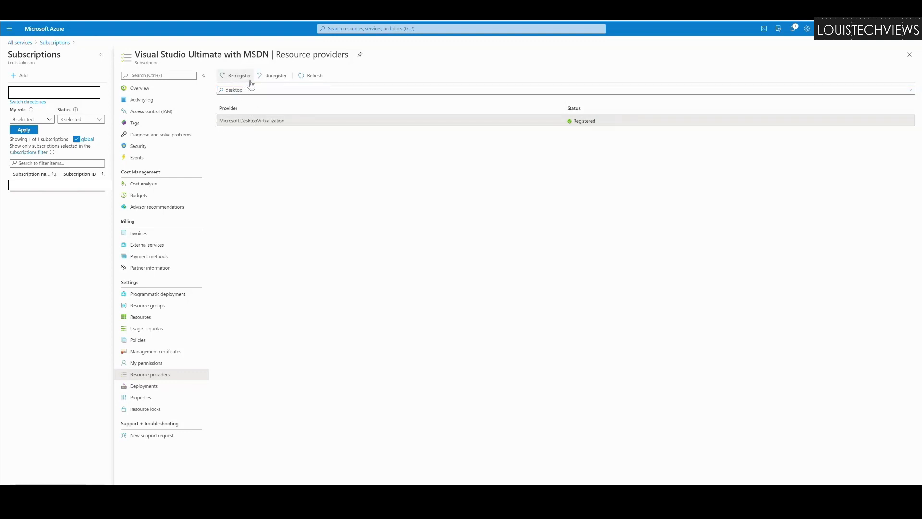
click(259, 91)
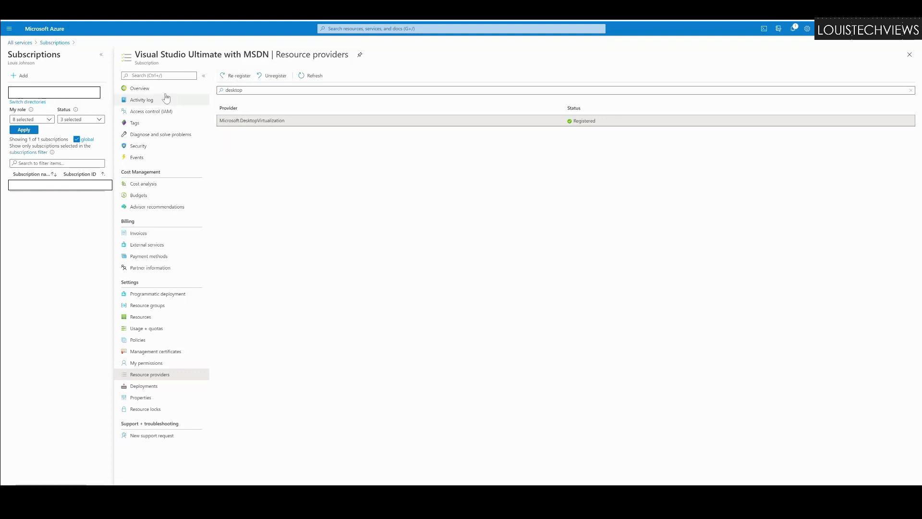
Step: Search All services for 'windows virtu' and go to the Windows Virtual Desktop service
click(20, 43)
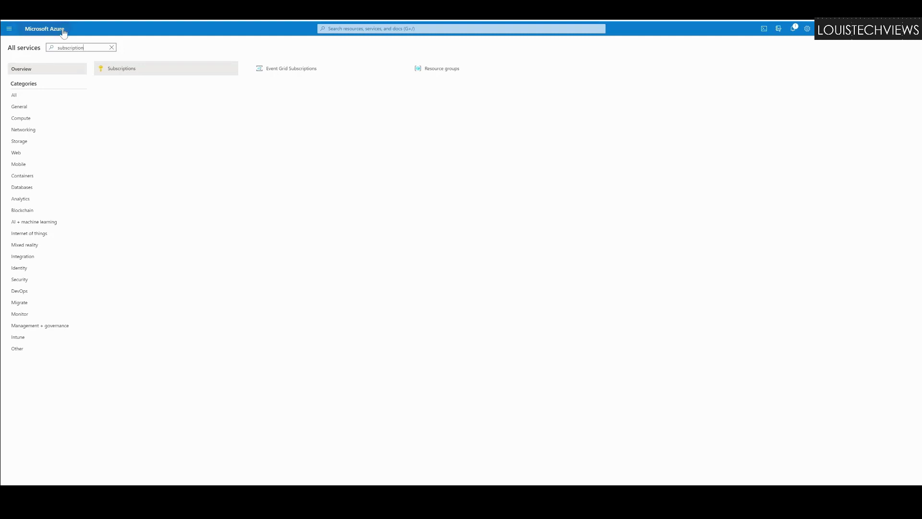
drag(93, 48, 41, 53)
key(BackSpace)
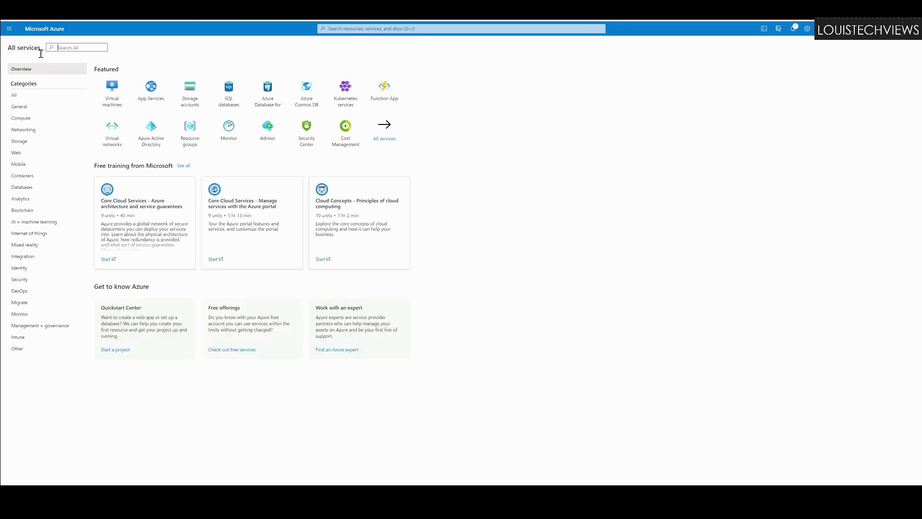
text(virtualization)
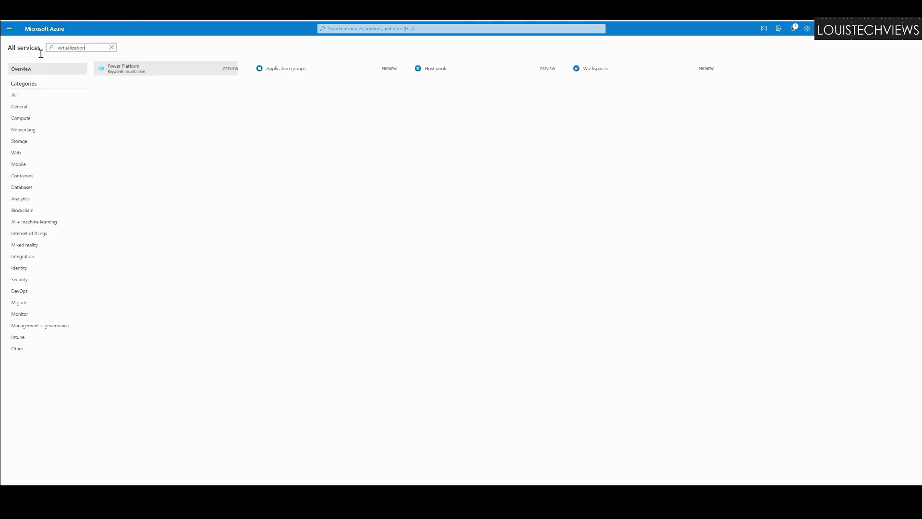
key(BackSpace)
key(BackSpace)
key(BackSpace)
key(BackSpace)
key(BackSpace)
key(BackSpace)
key(BackSpace)
key(BackSpace)
key(BackSpace)
key(BackSpace)
key(BackSpace)
key(BackSpace)
key(BackSpace)
key(BackSpace)
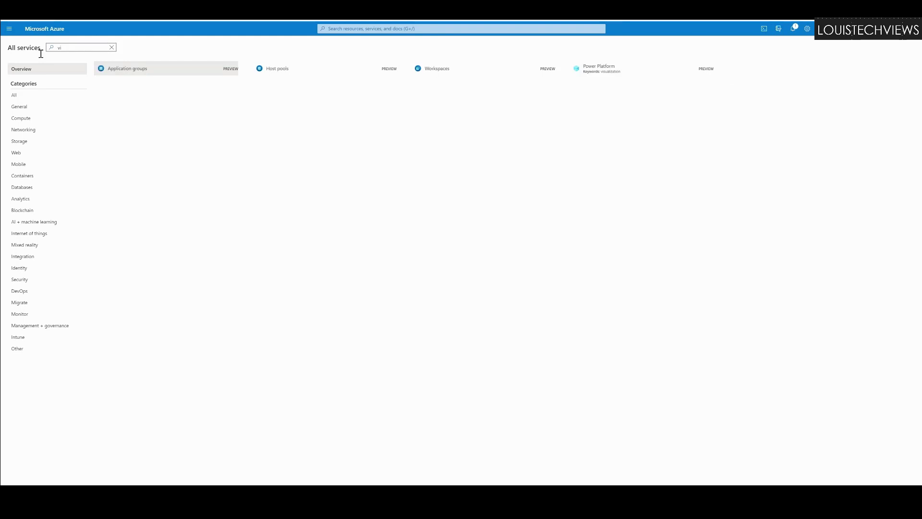
text(windows virtu)
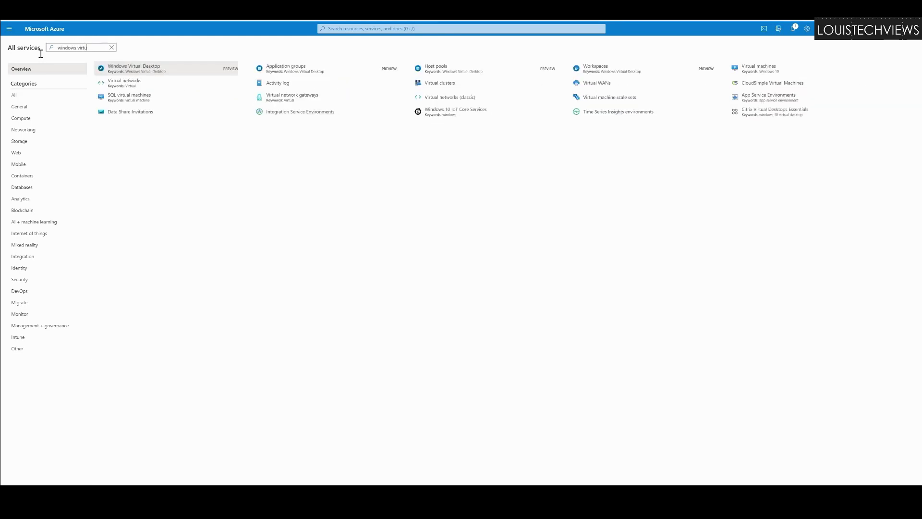
click(133, 72)
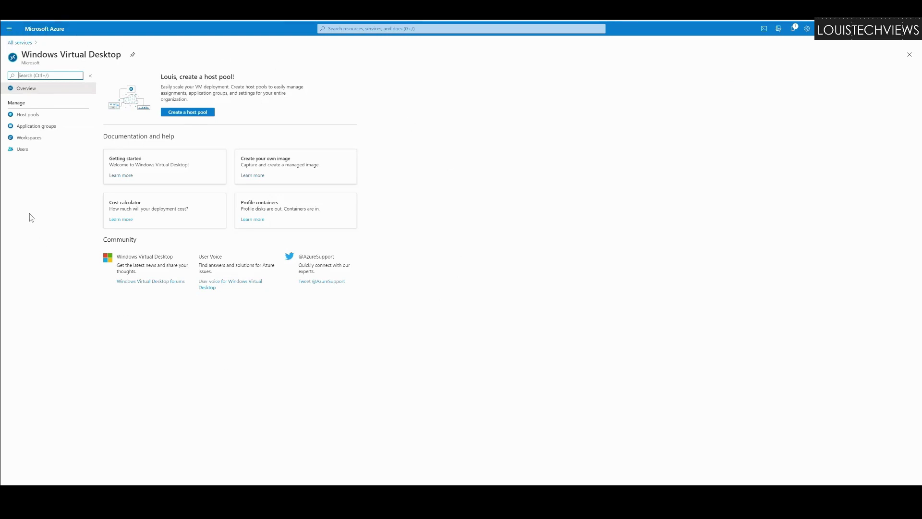
Step: Start a new host pool and create the resource group WVD-DEV-Environment for it
click(191, 117)
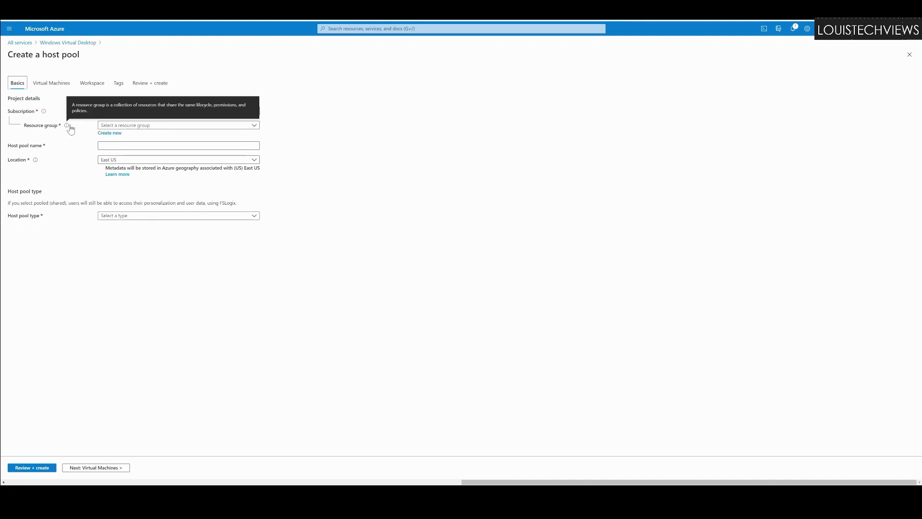
click(122, 127)
click(109, 133)
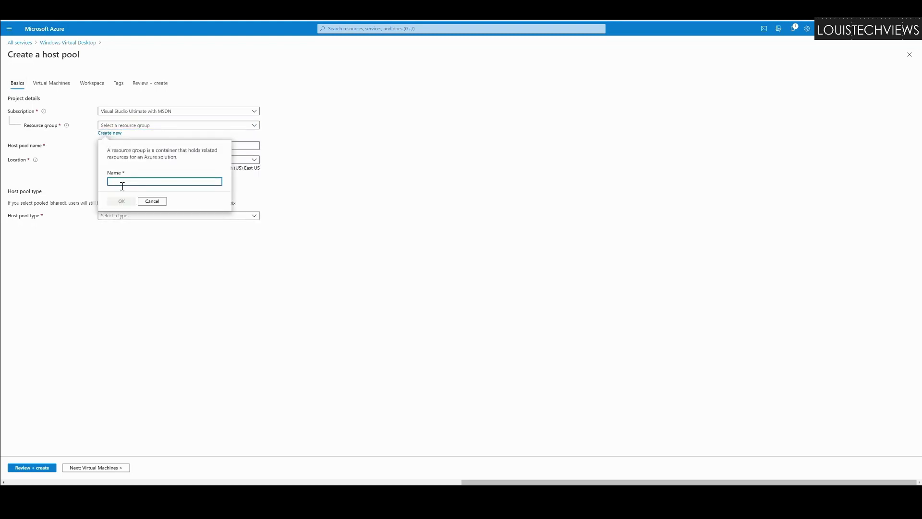
text(WVD-DEVEnvironment-)
click(122, 201)
Step: Name the host pool LTV-WVD-DEV and set its location to North Central US
click(119, 147)
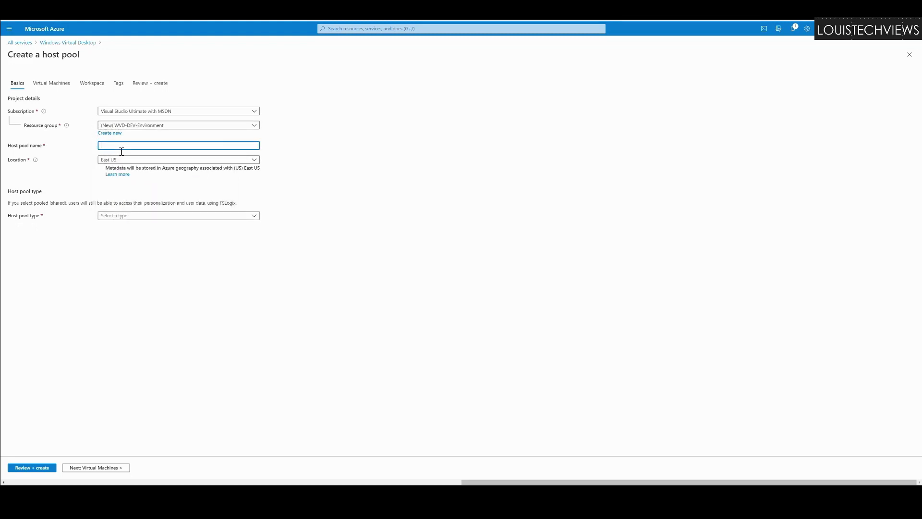
text(LTV-WVD)
text(_DEV)
click(133, 161)
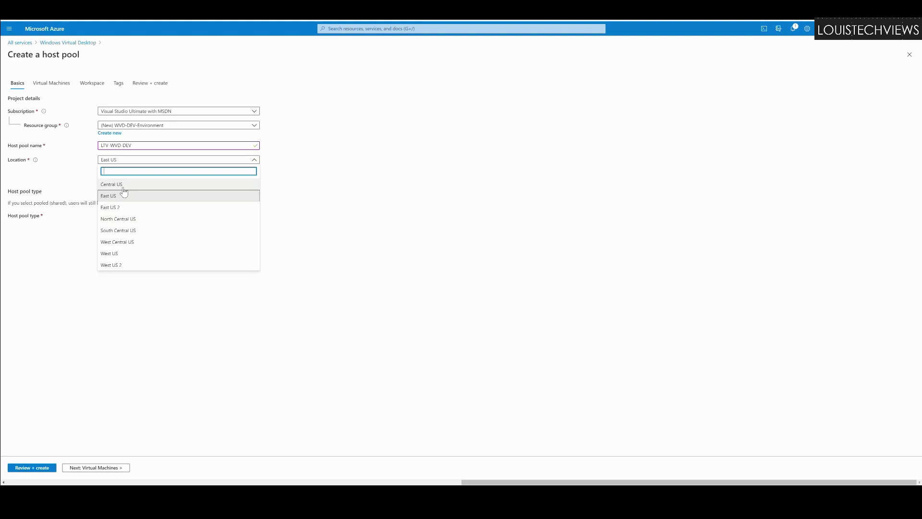
click(120, 219)
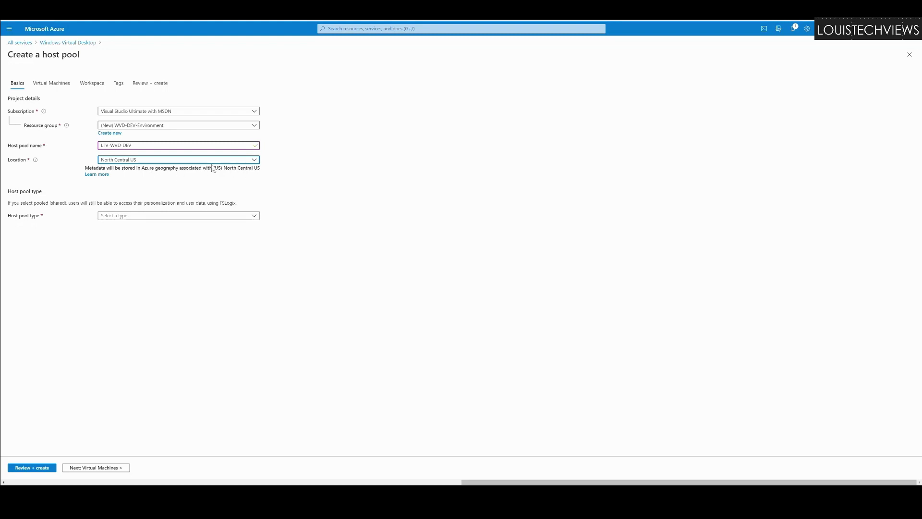
click(132, 162)
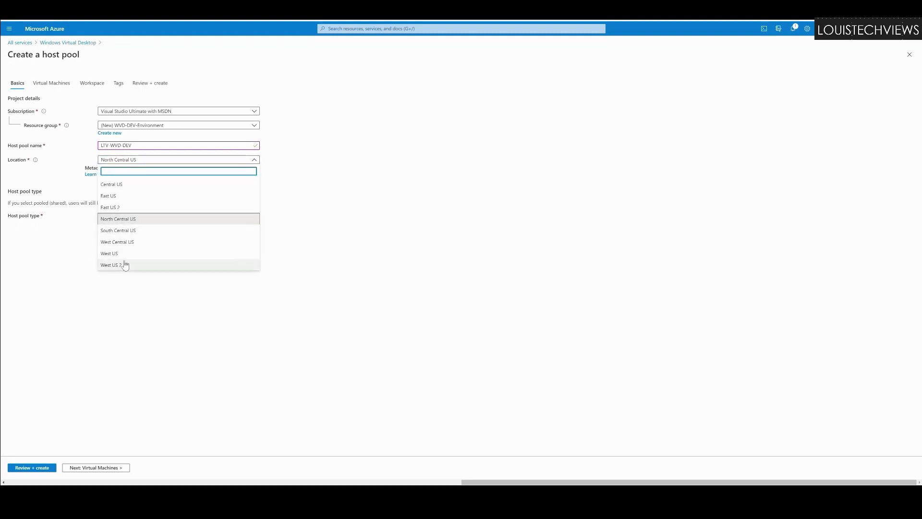
click(117, 185)
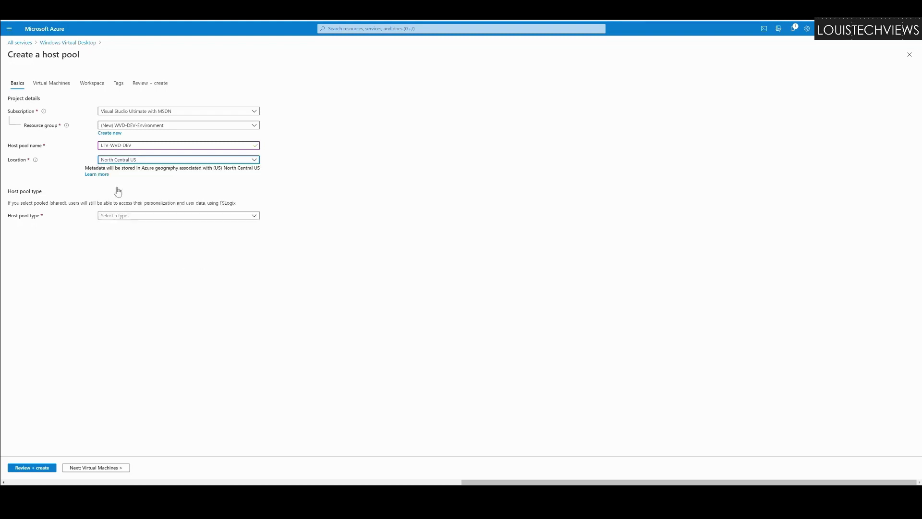
click(128, 160)
click(121, 220)
Step: Make the host pool Pooled with a 20-session limit and Breadth-first load balancing, then continue to Virtual Machines
click(143, 217)
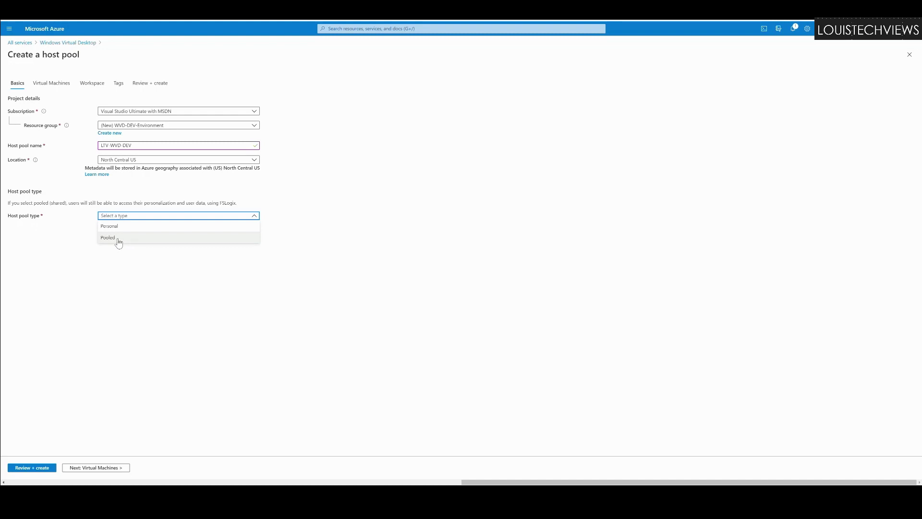
click(118, 243)
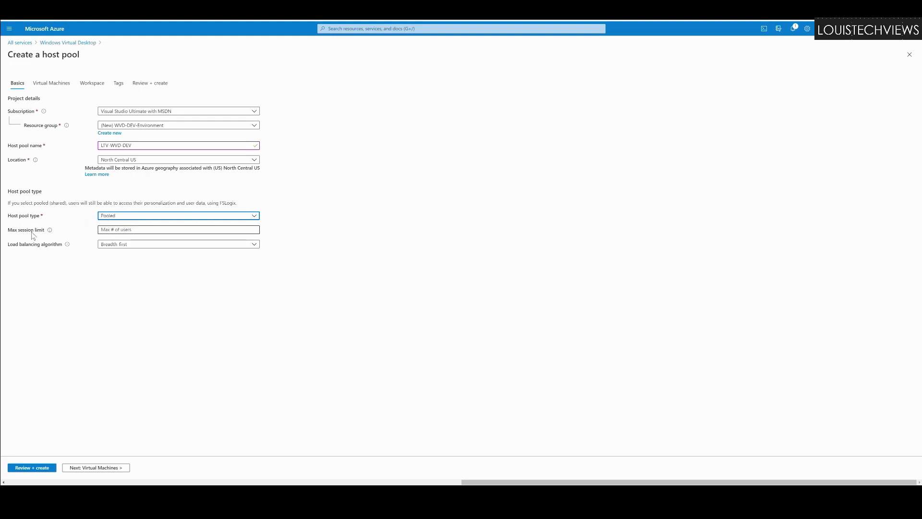
click(112, 235)
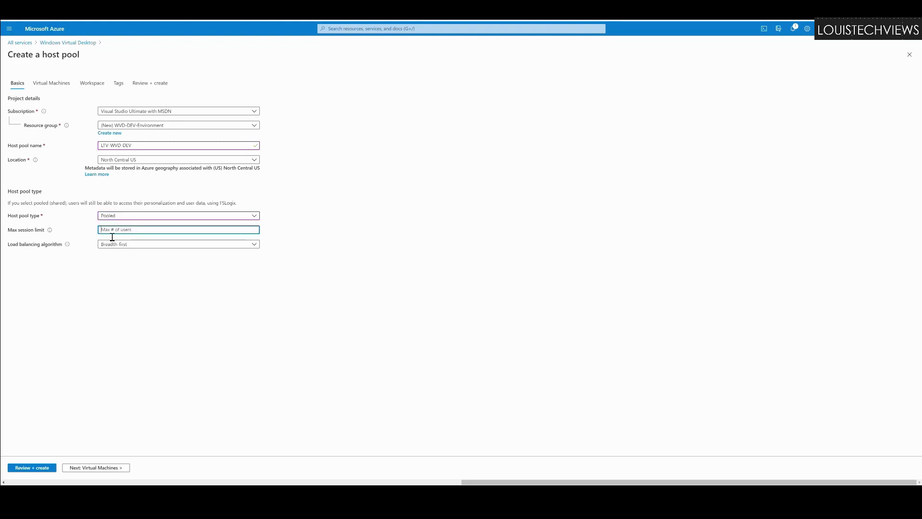
text(20)
click(127, 246)
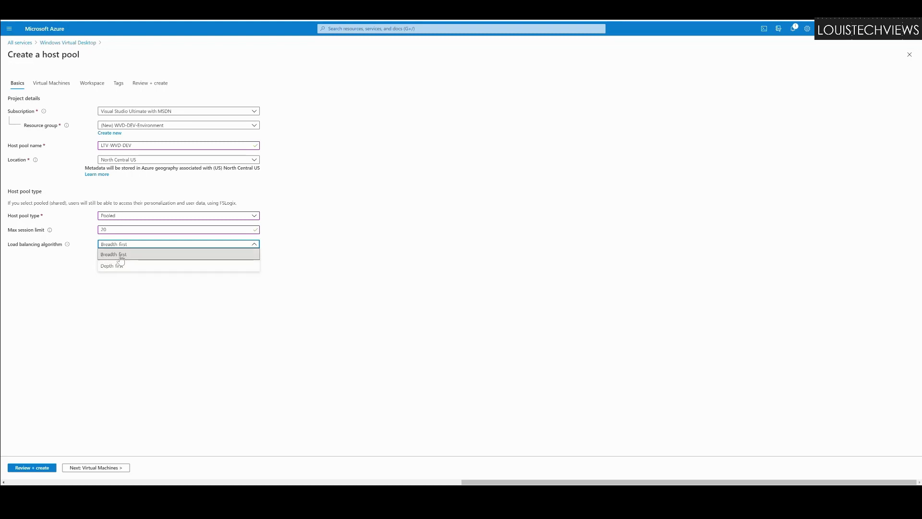
click(121, 260)
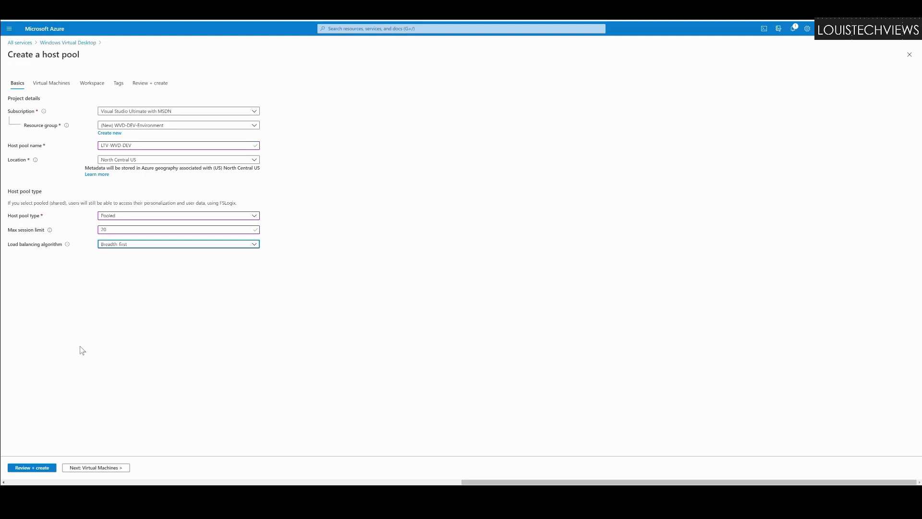
click(80, 470)
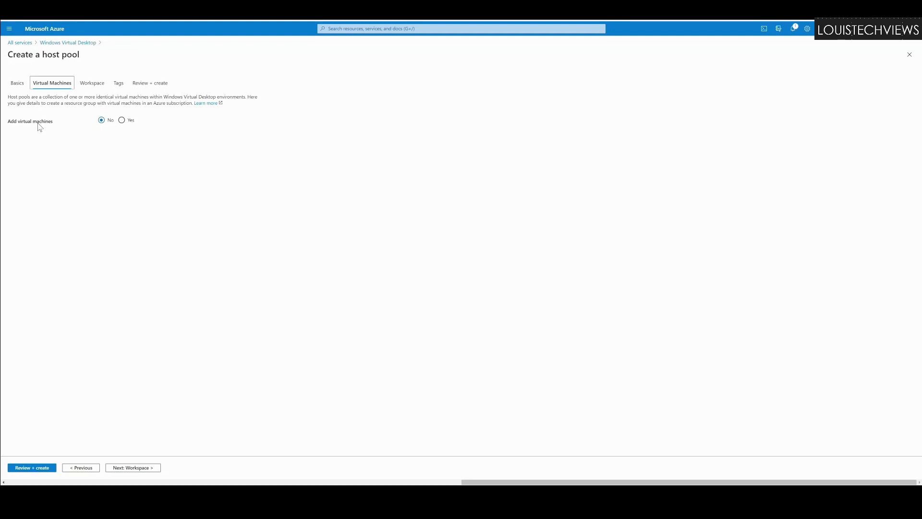
Step: Add virtual machines in the default resource group and North Central US, with 2 VMs
click(121, 120)
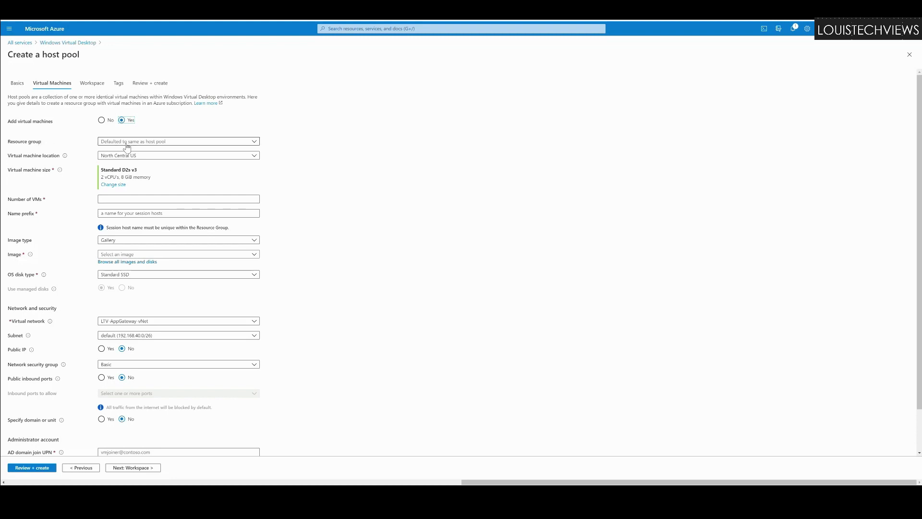
click(143, 146)
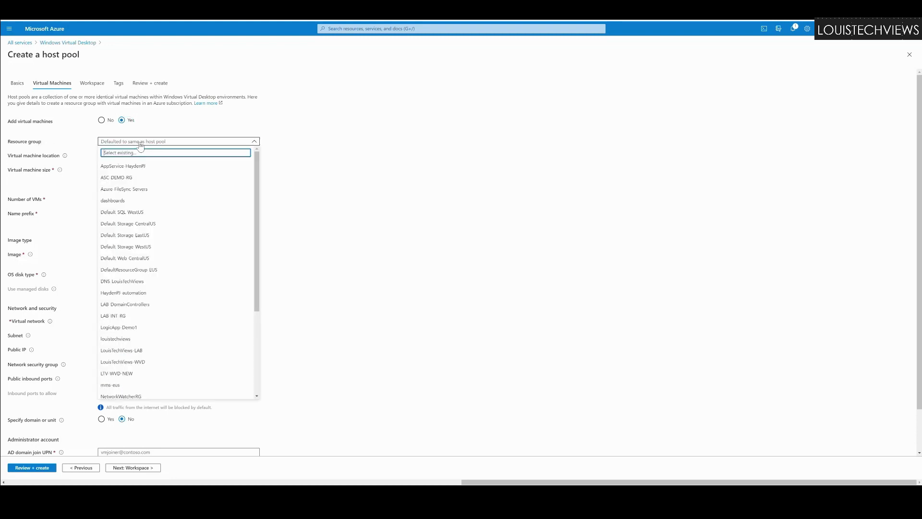
click(153, 142)
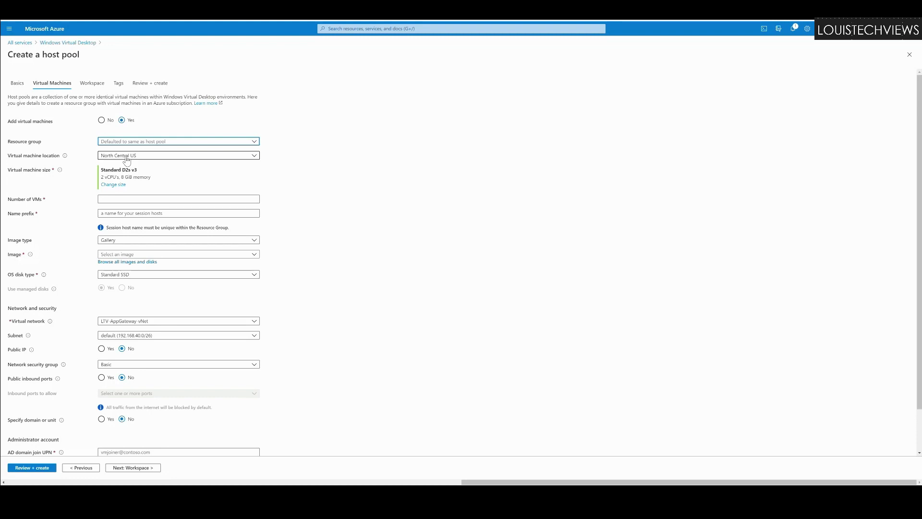
click(126, 158)
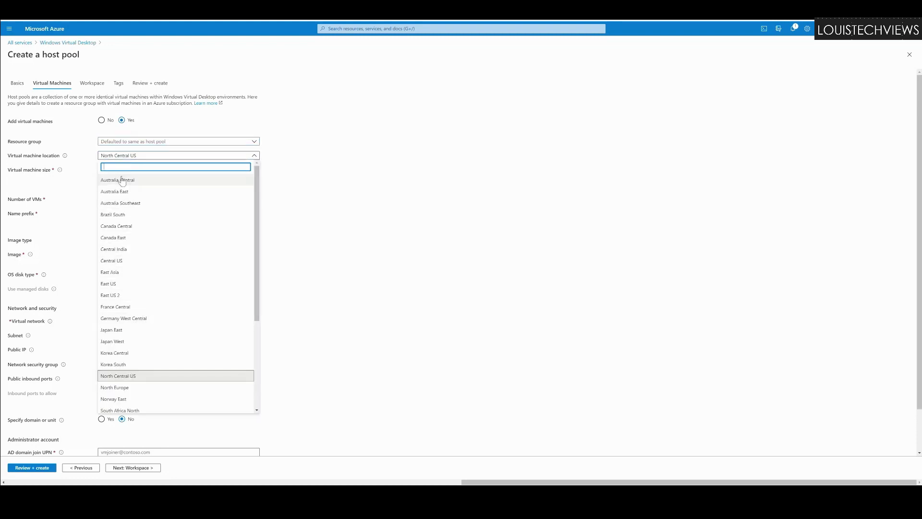
scroll(124, 212, down, 3)
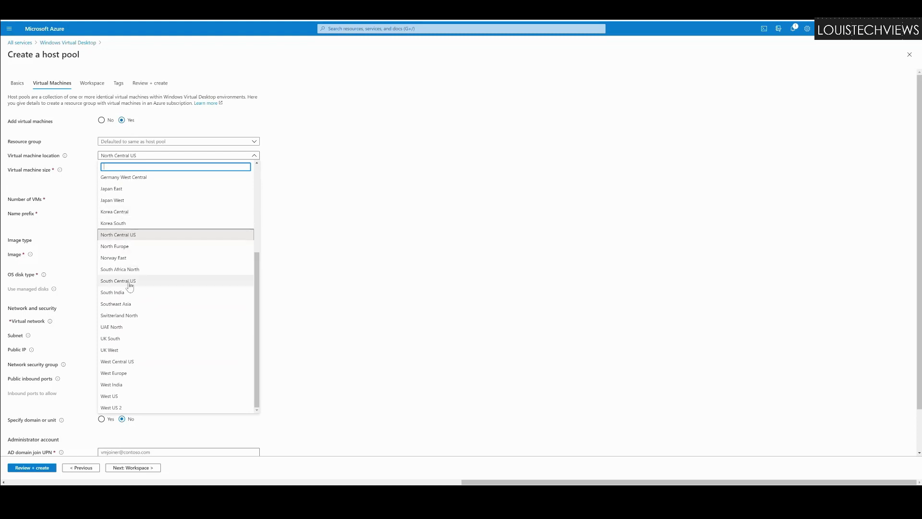
scroll(128, 334, up, 3)
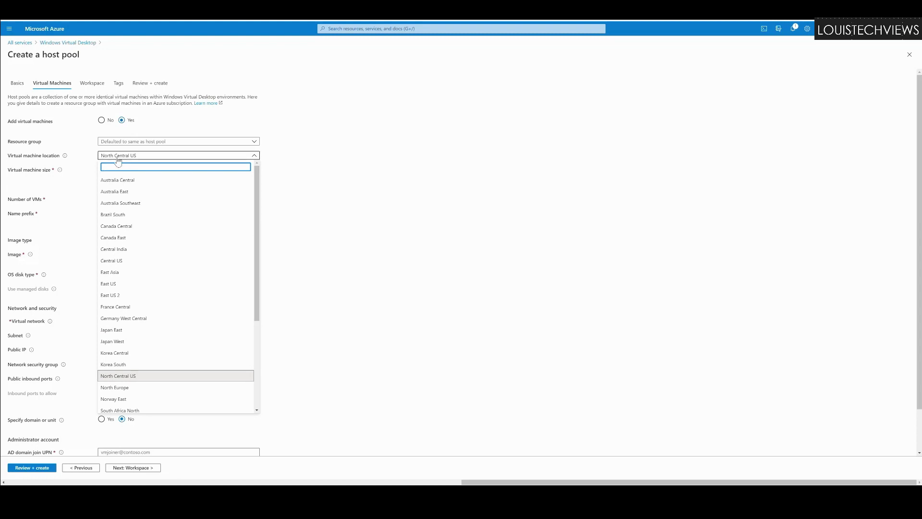
click(89, 158)
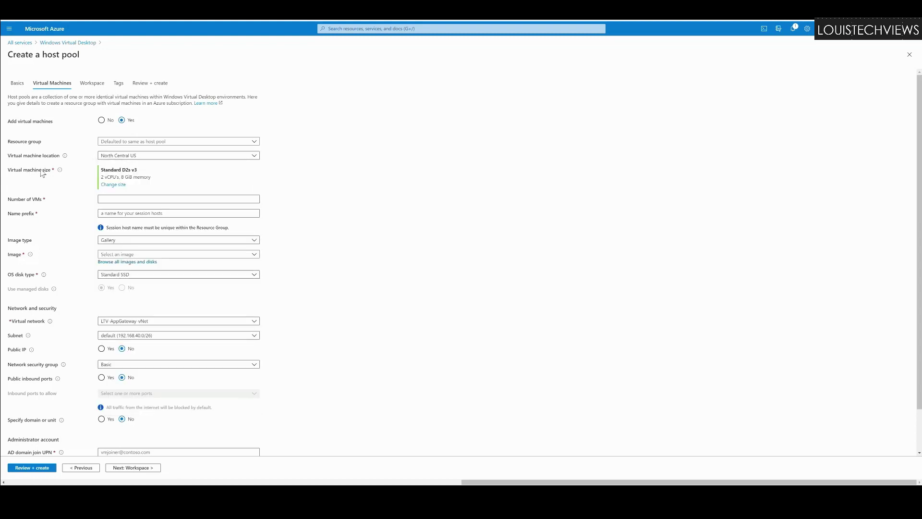
mouse_move(62, 172)
click(115, 200)
click(116, 201)
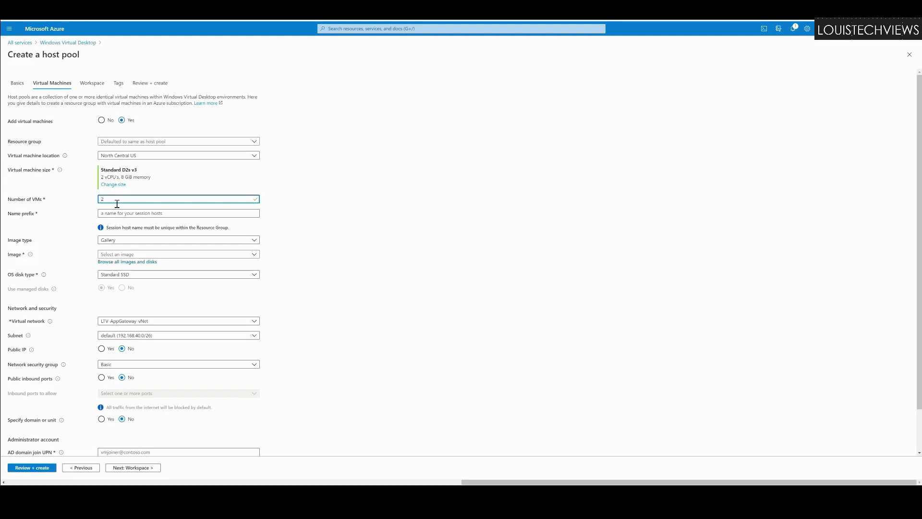
Step: Enter LTV-WVDN as the session hosts' name prefix
click(129, 216)
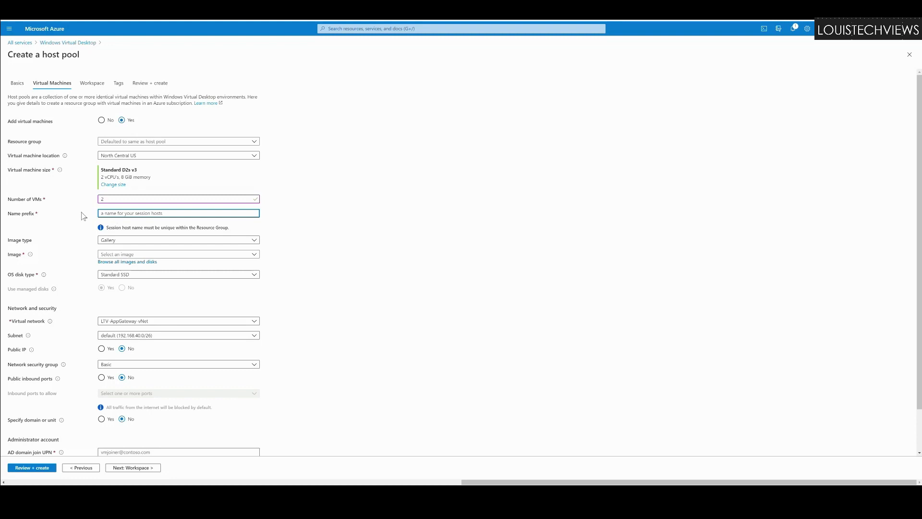
text(lTV-WVDN)
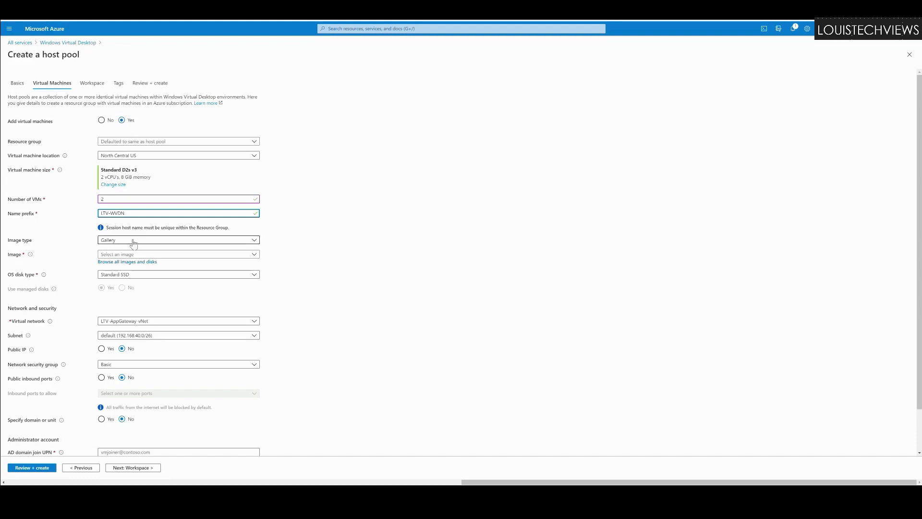
Step: Keep Gallery images and pick Windows 10 Enterprise multi-session, Version 1909 + Office 365 ProPlus
click(134, 242)
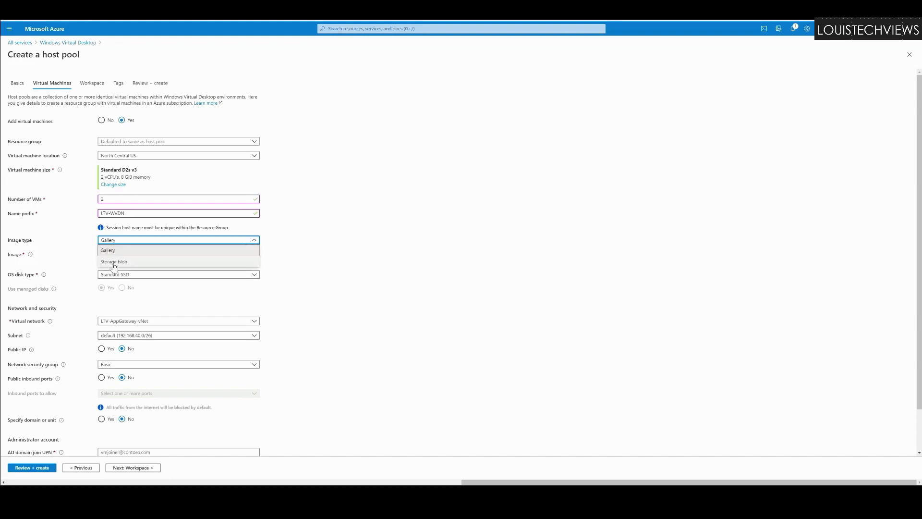
click(114, 254)
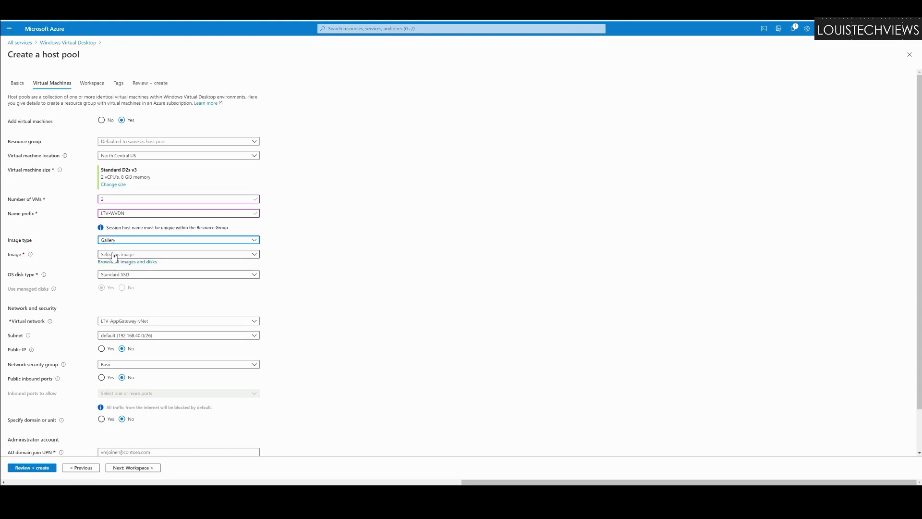
click(114, 255)
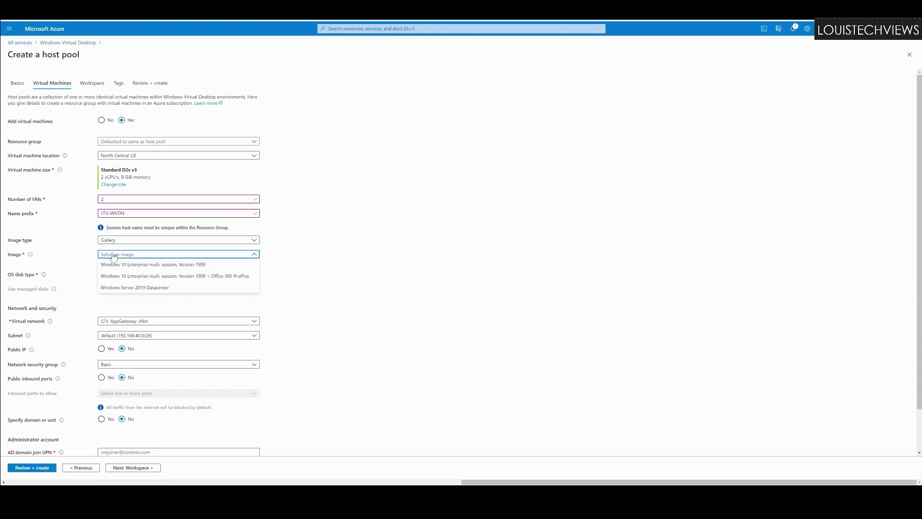
click(114, 255)
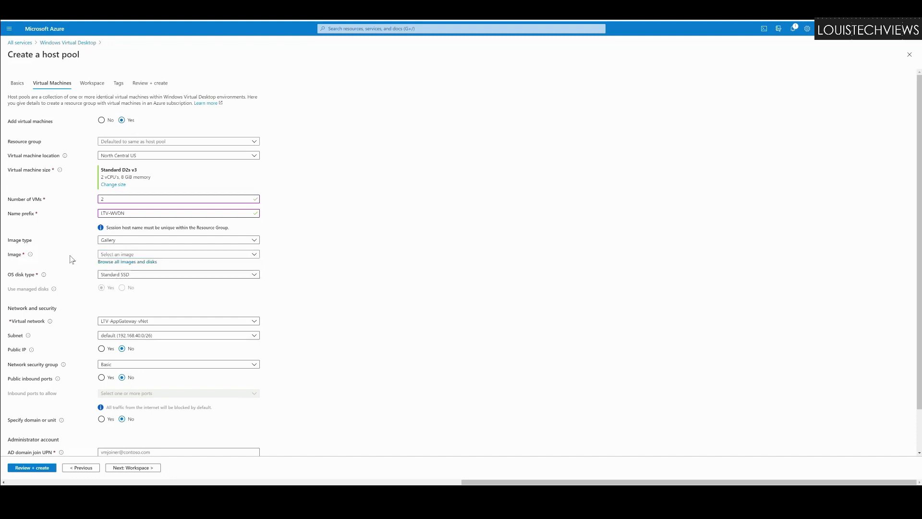
click(114, 256)
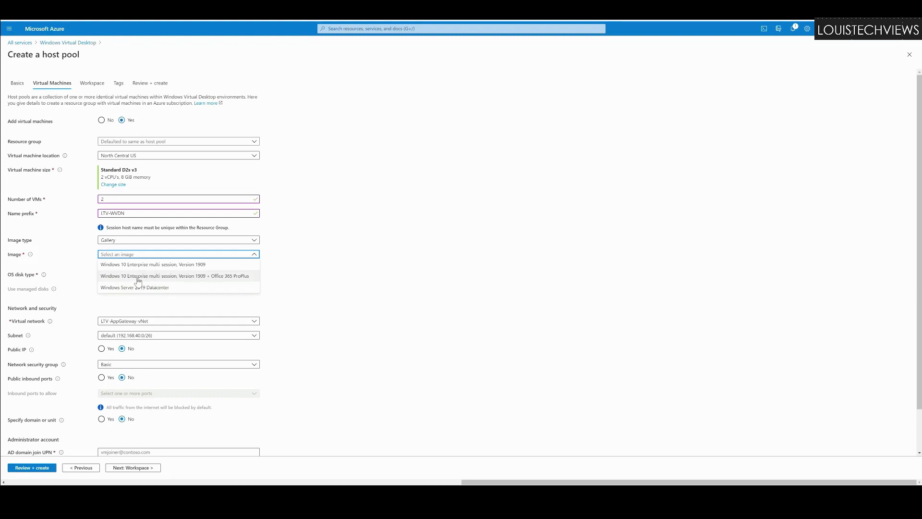
click(137, 277)
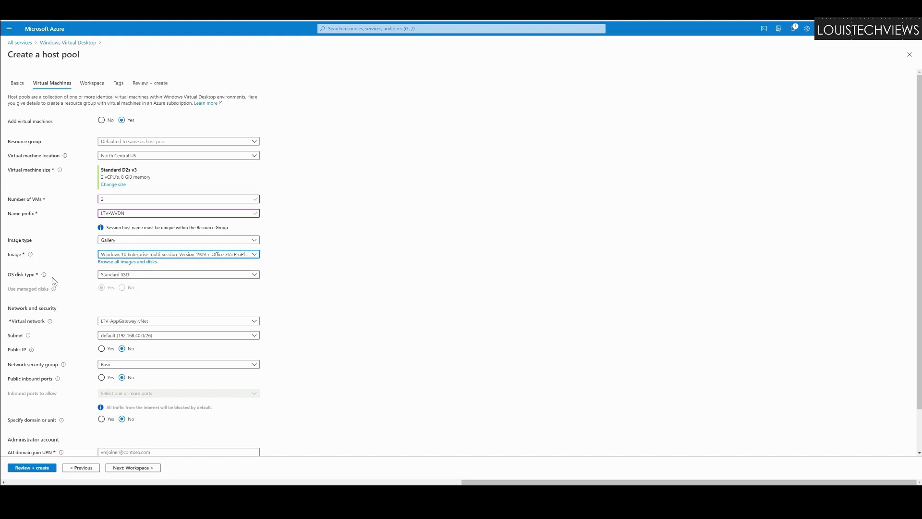
Step: Change the session hosts' OS disk type from Standard SSD to Standard HDD
click(119, 277)
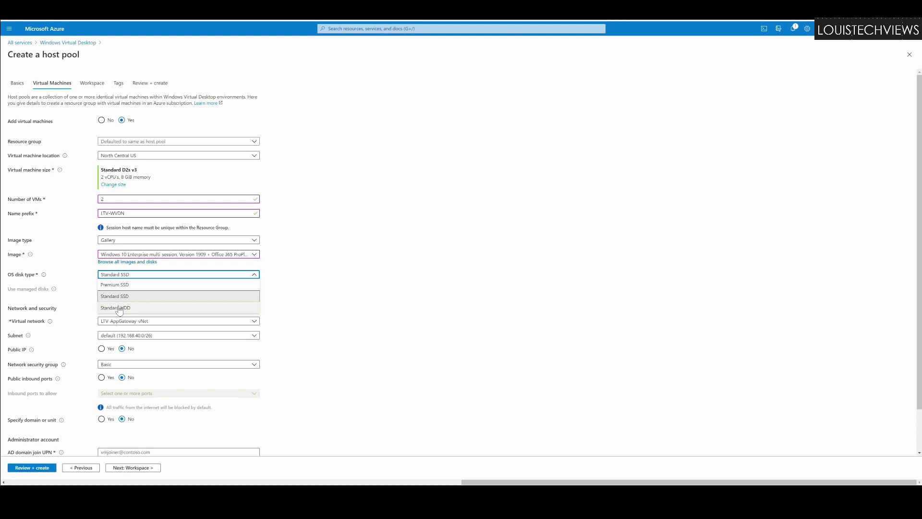
click(119, 309)
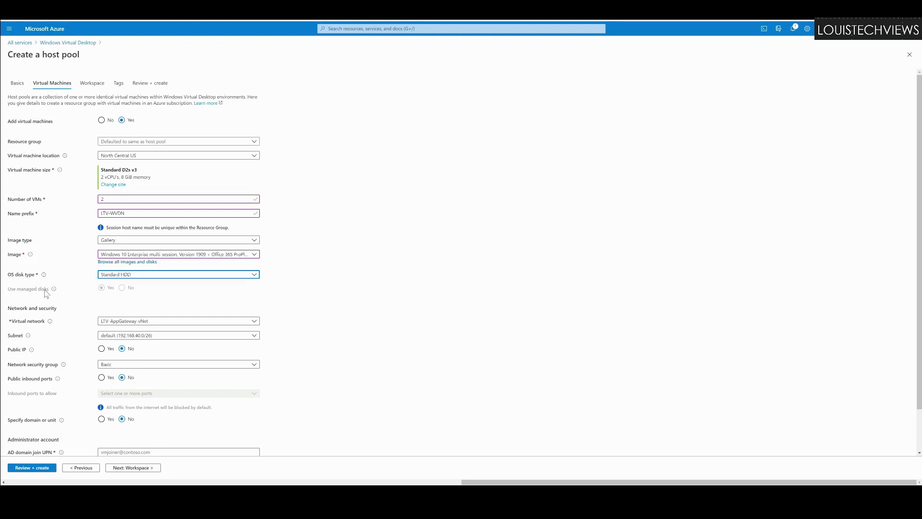
click(124, 292)
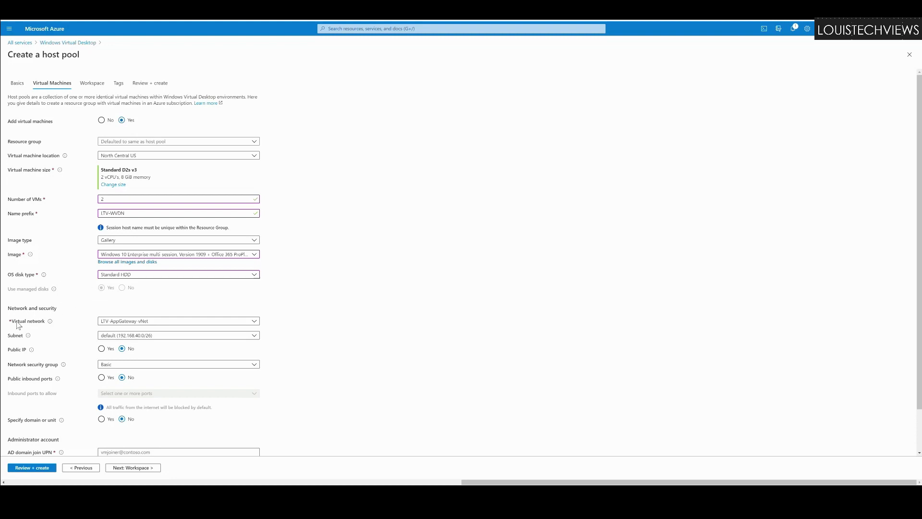
Step: Put the session hosts on the RED-Core-Network virtual network with subnet Red-Core-Subnet1
click(116, 324)
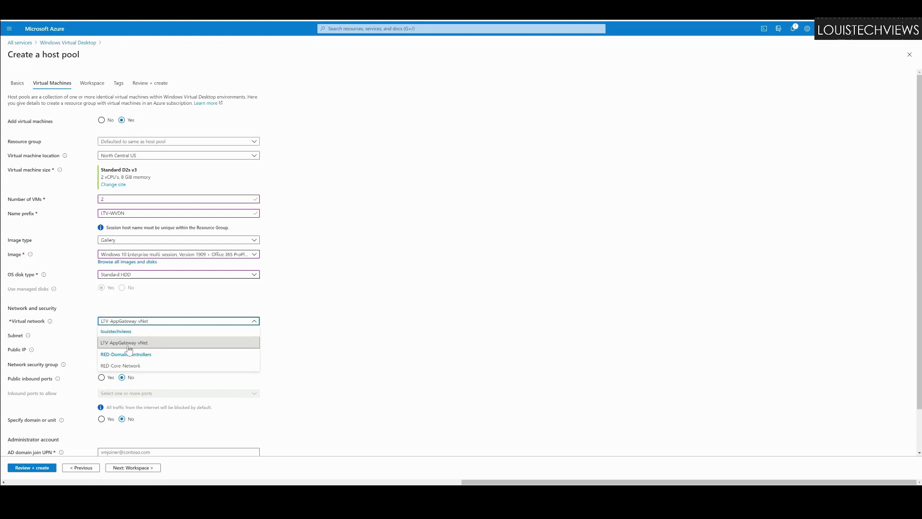
click(123, 369)
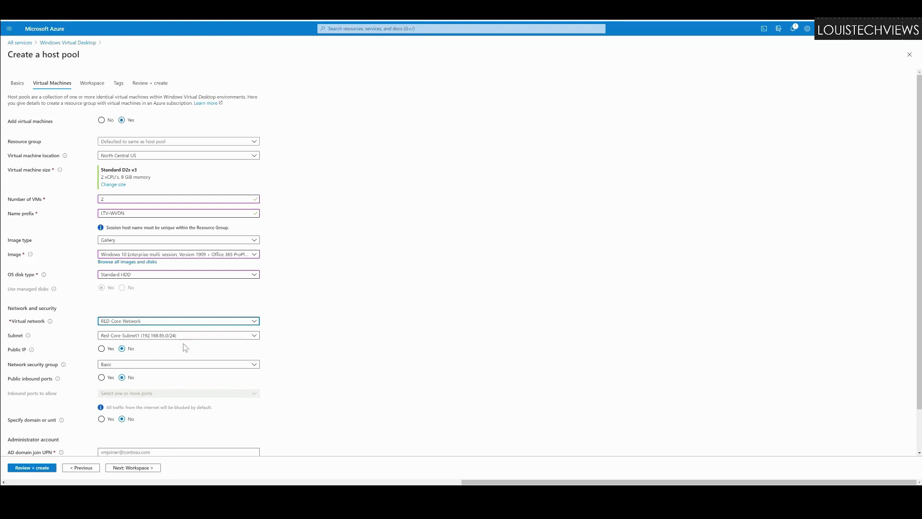
mouse_move(33, 352)
click(107, 354)
Step: Review the network security group options and keep None for the host pool VMs
click(128, 365)
click(117, 379)
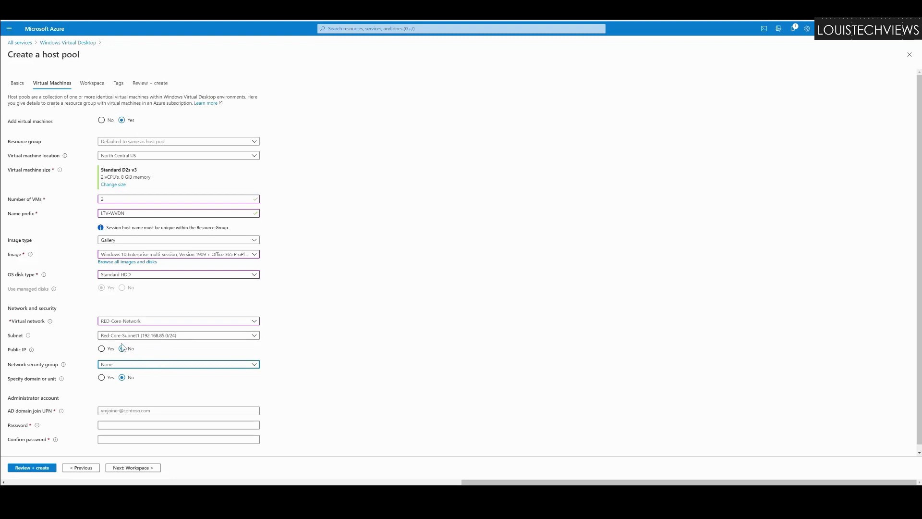
click(143, 365)
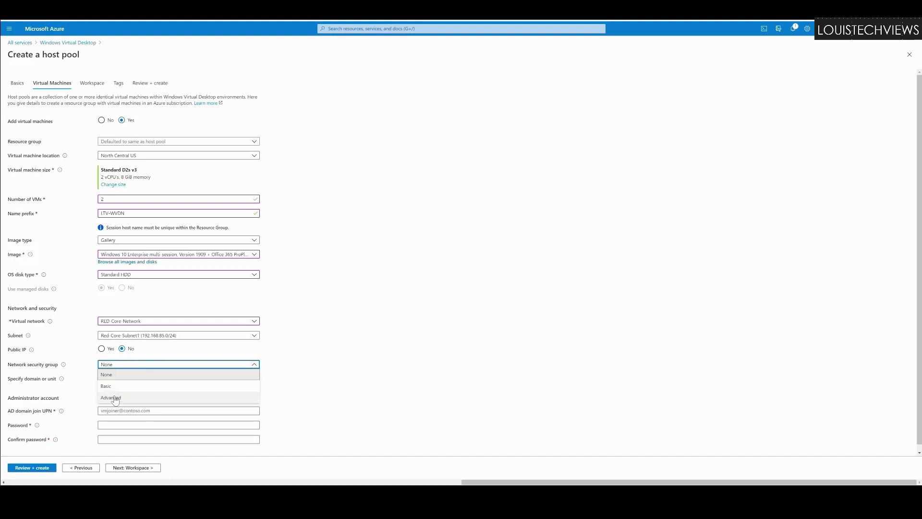
click(96, 376)
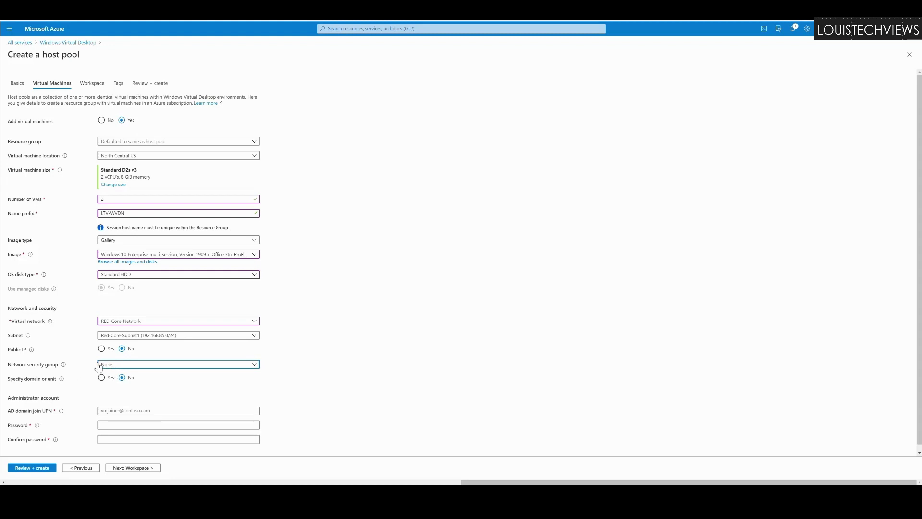
scroll(56, 356, down, 1)
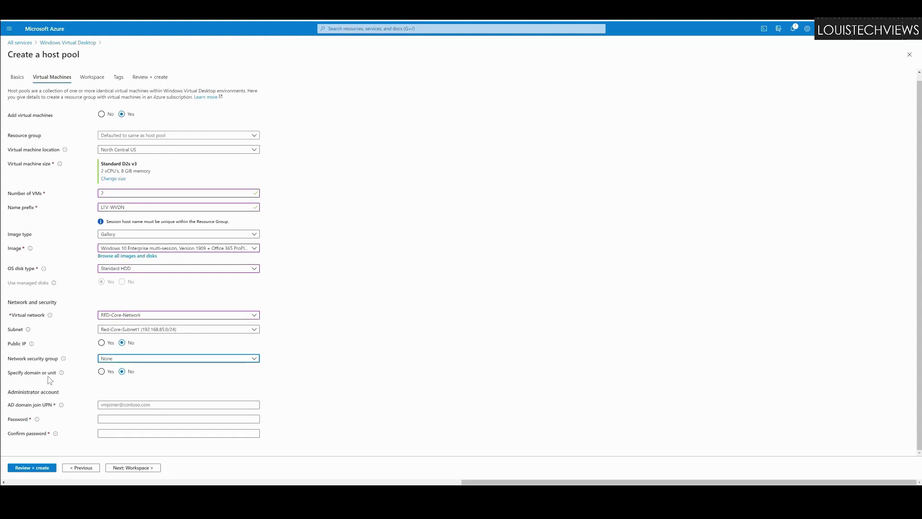
Step: Set Specify domain or unit to Yes and visit the OU path, domain and join-account fields
click(102, 373)
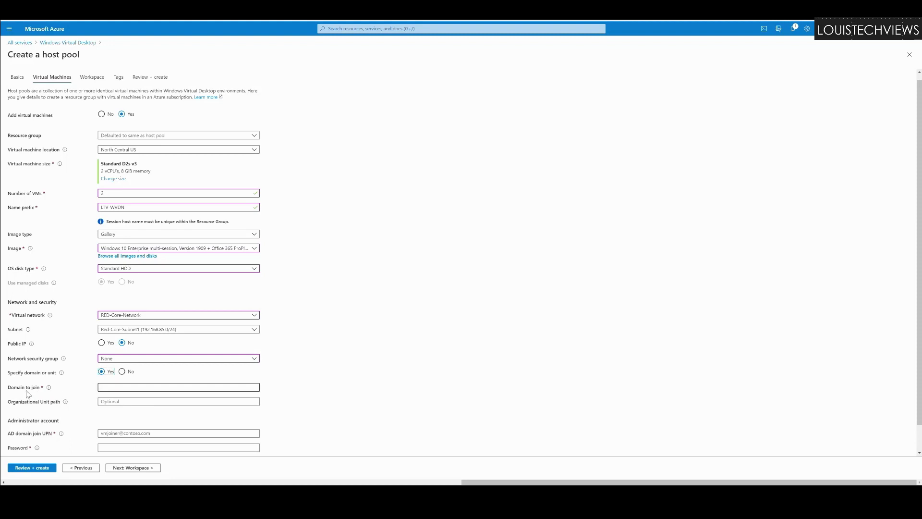
click(108, 402)
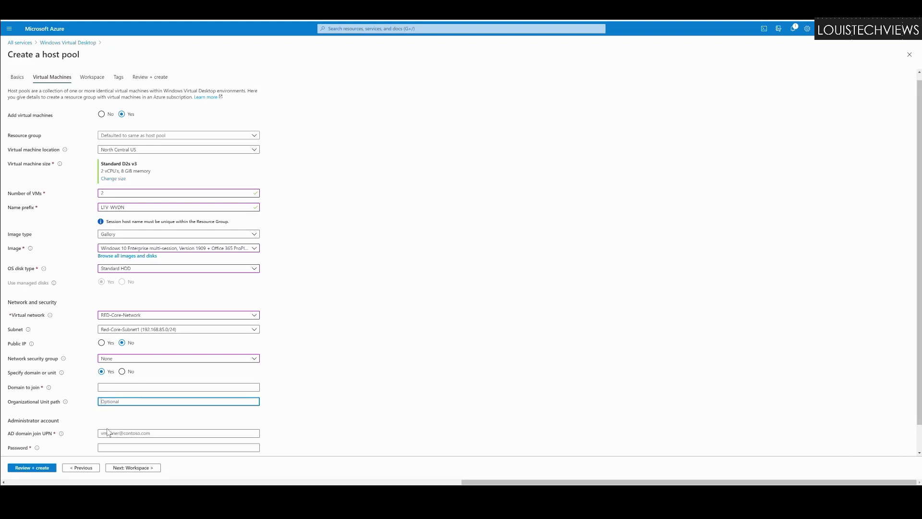
click(107, 389)
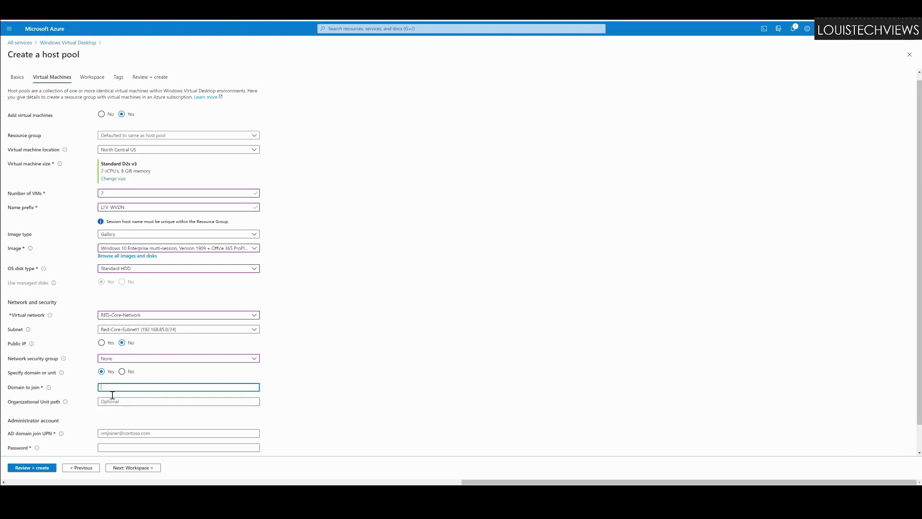
click(105, 437)
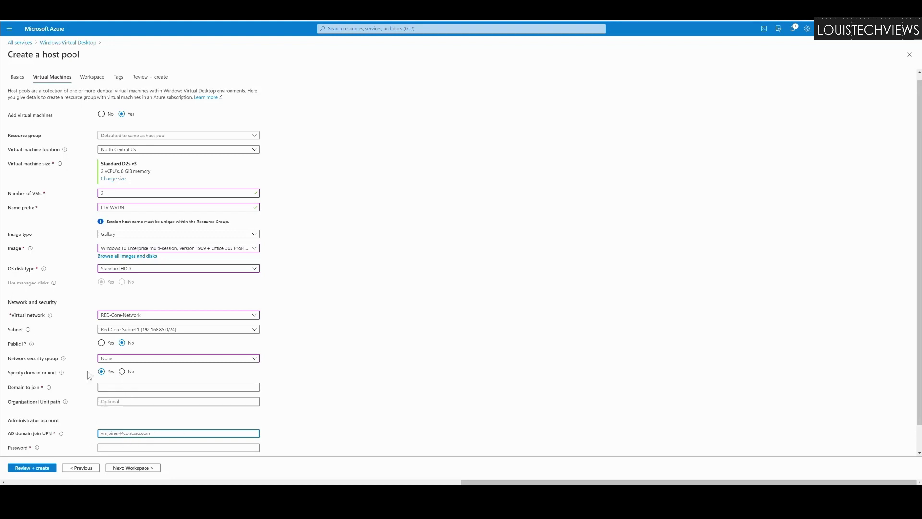
Step: Set Specify domain or unit to No, enter the domain join account and password twice, then continue to Workspace
click(123, 372)
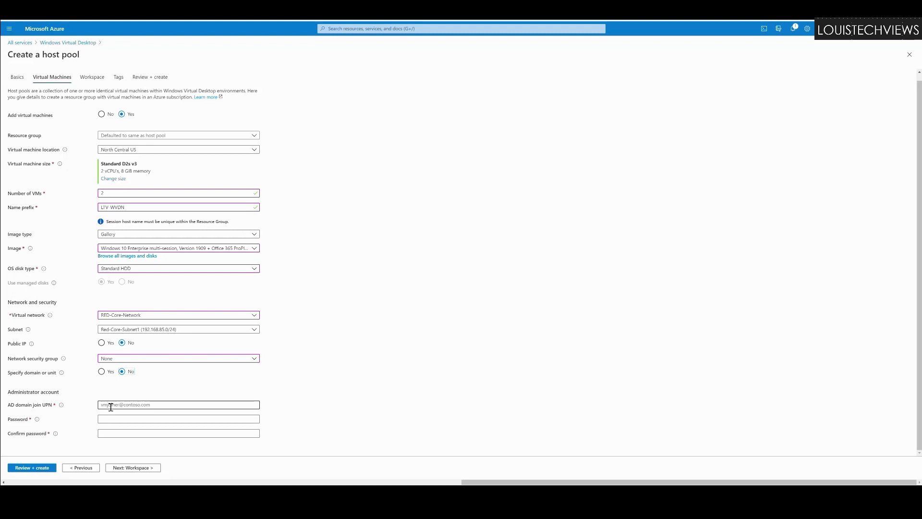
click(109, 407)
text(joind)
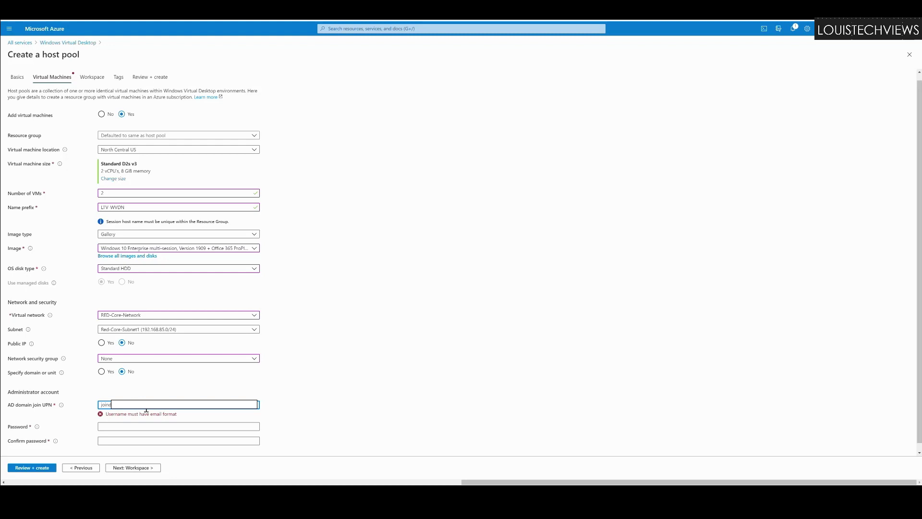
key(Tab)
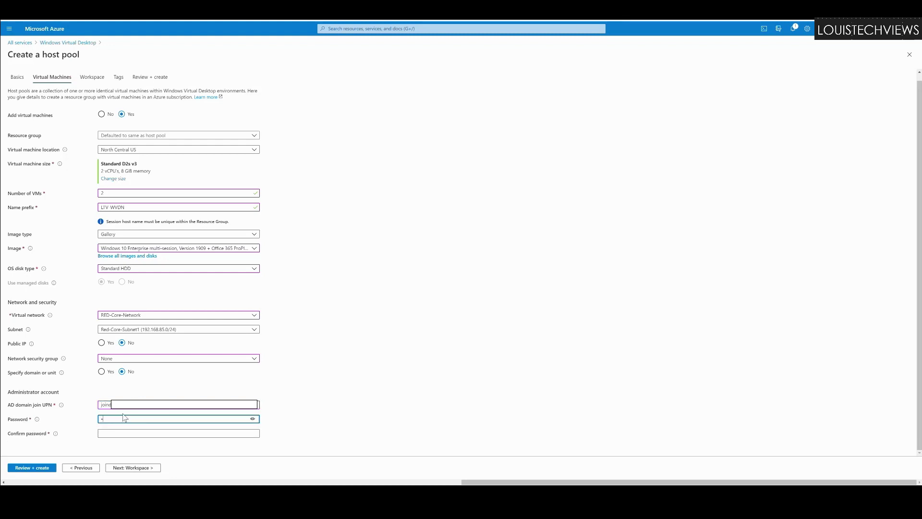
text(•••••••••••)
key(Tab)
text(•••••)
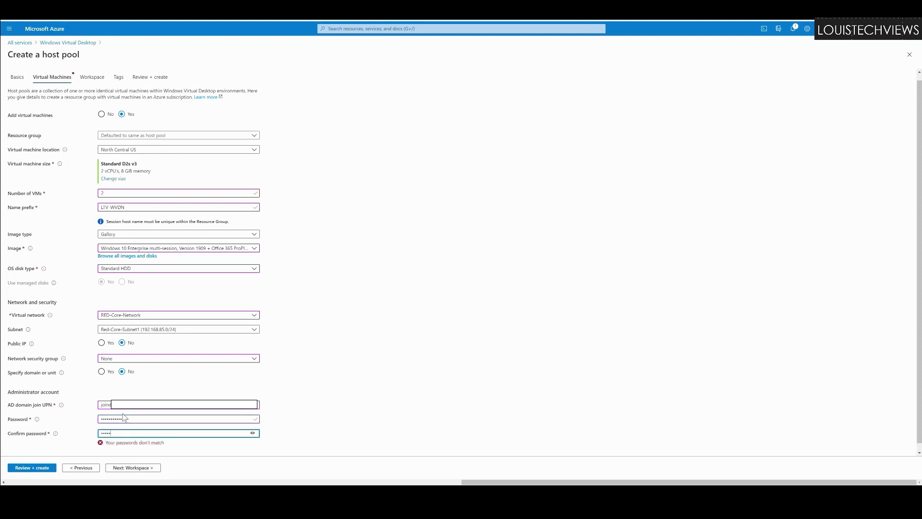
text(•••••••)
click(127, 468)
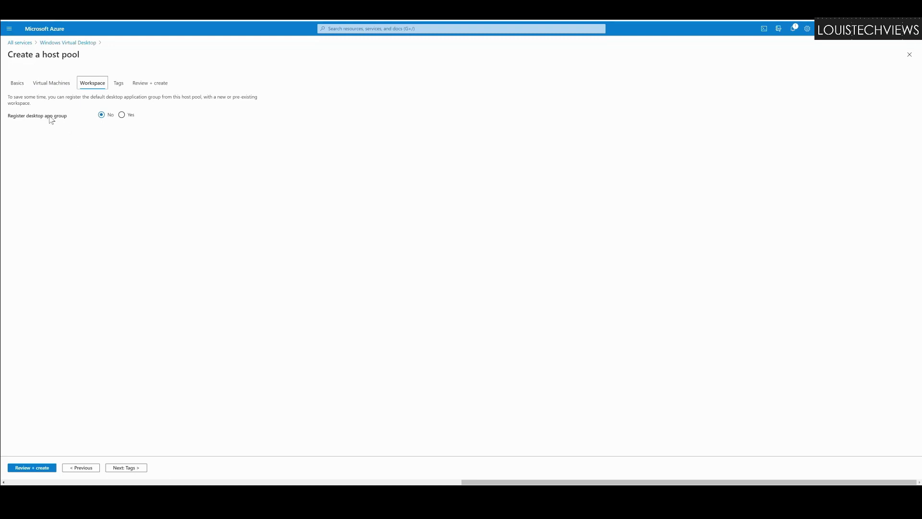
Step: Register the desktop app group to the Pooled-PrimaryWS workspace and continue to Tags
click(123, 116)
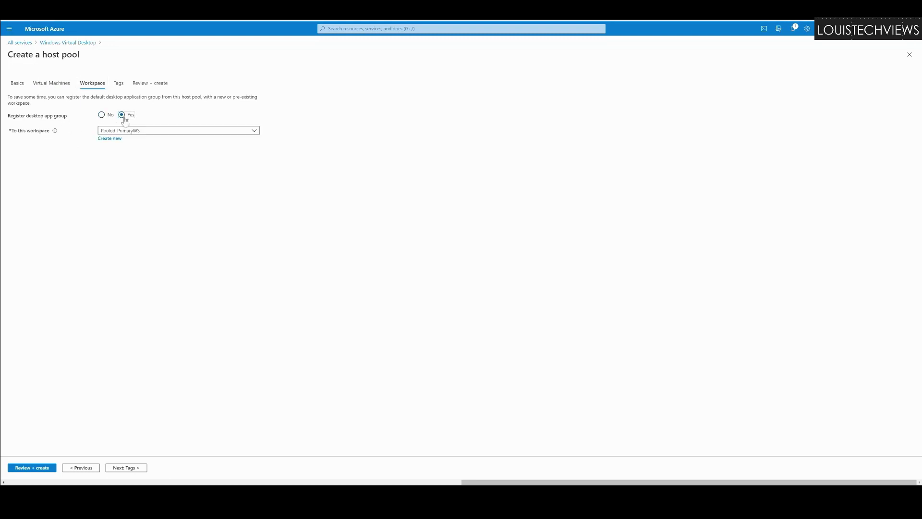
click(145, 132)
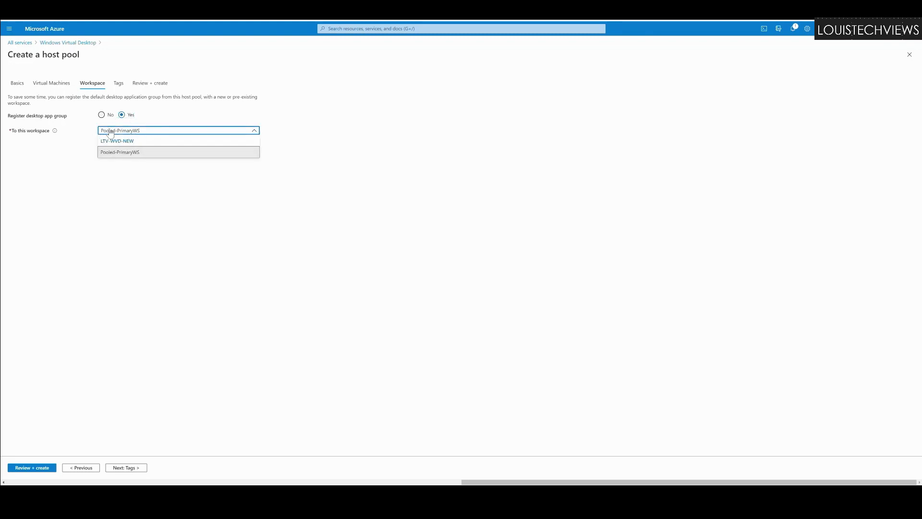
click(60, 145)
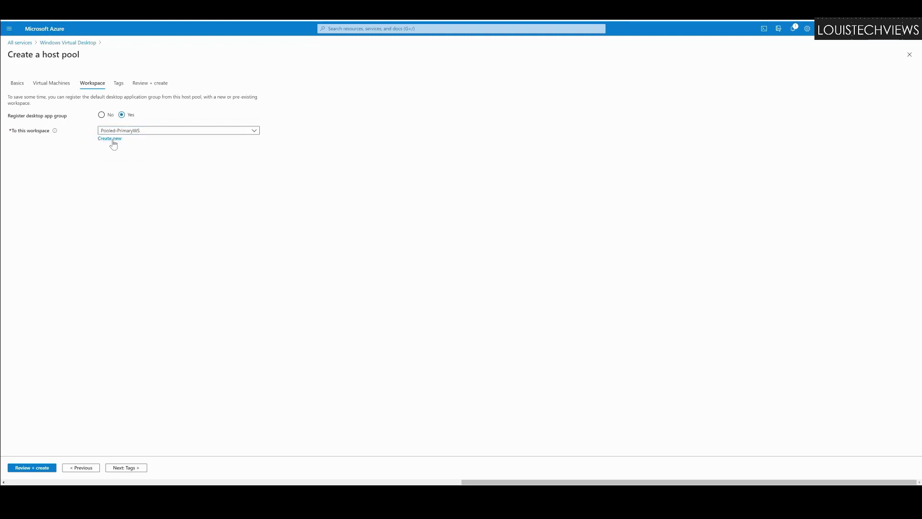
click(143, 134)
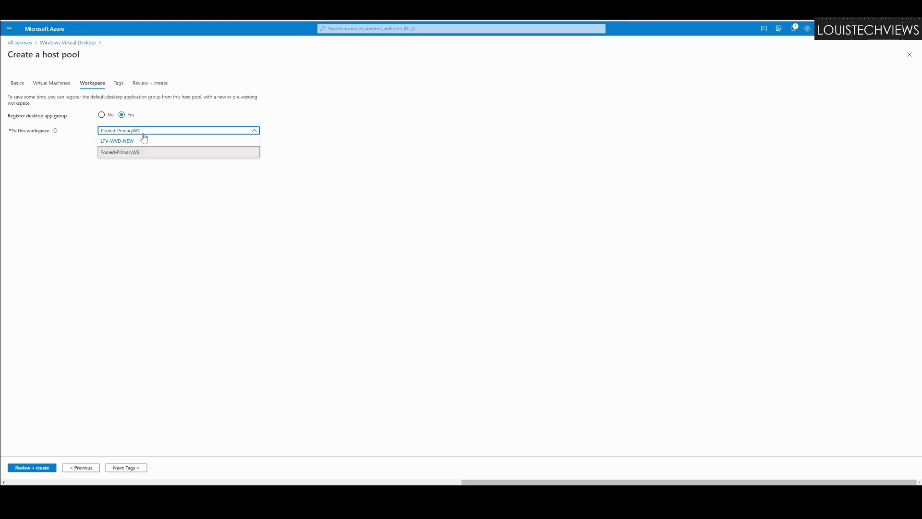
click(123, 158)
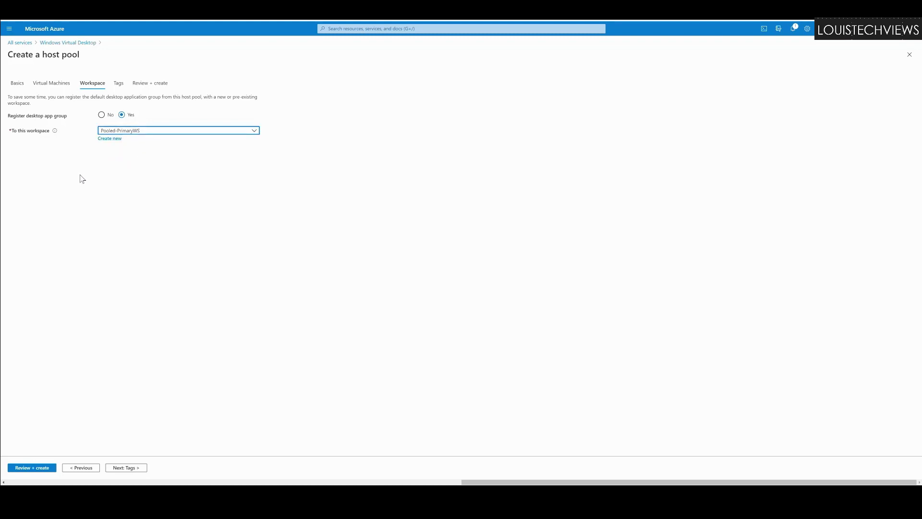
click(116, 468)
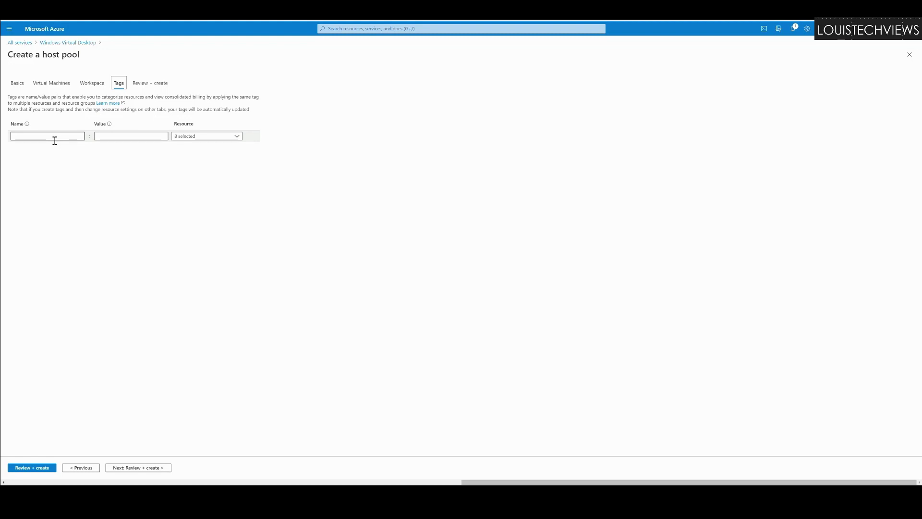
Step: Add tags Environment = DEV and Department = Finance, then continue to Review + create
click(55, 139)
text(Environment)
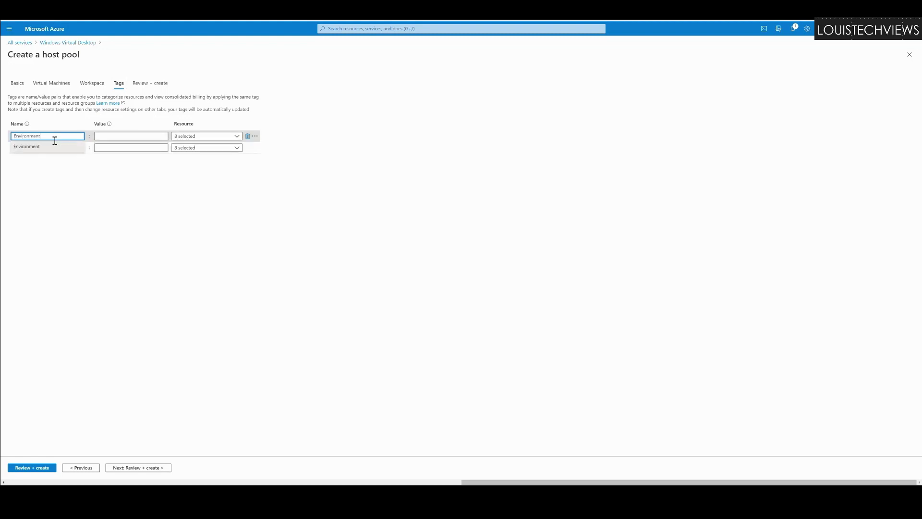
key(Tab)
text(DEV)
click(32, 148)
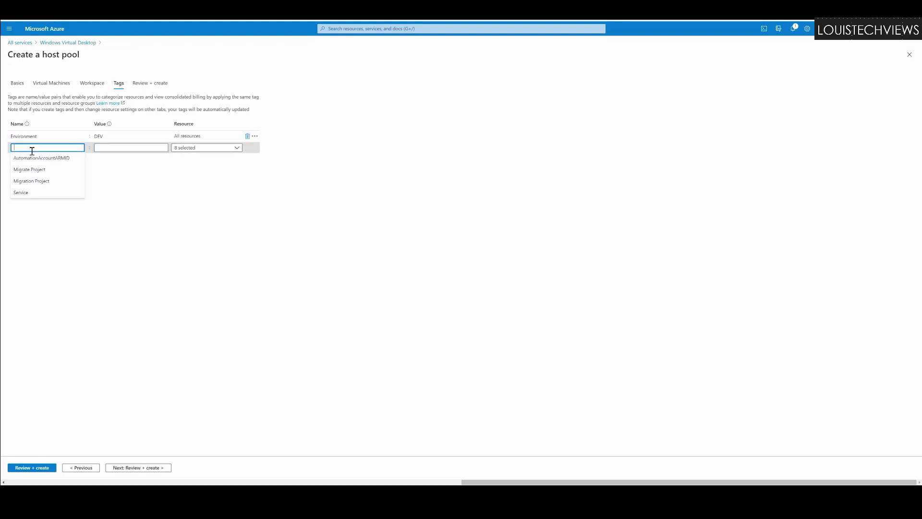
text(Department)
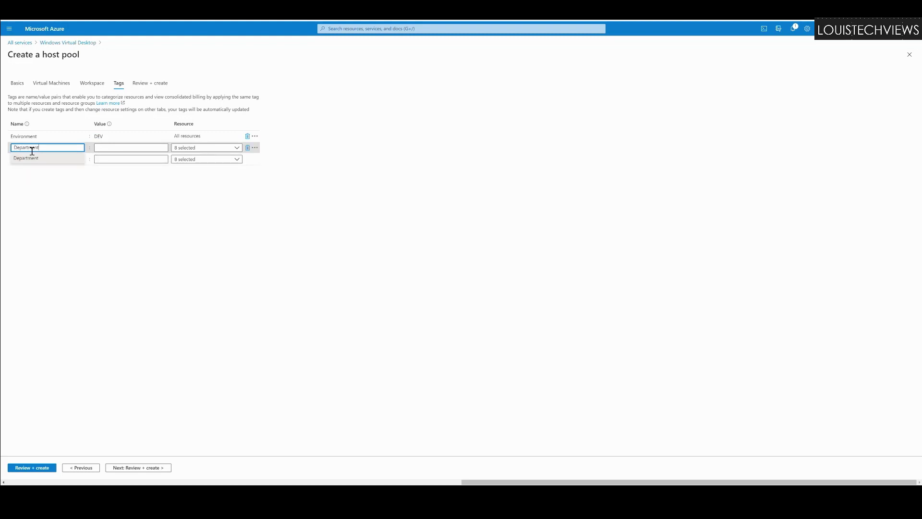
key(Tab)
text(Financ)
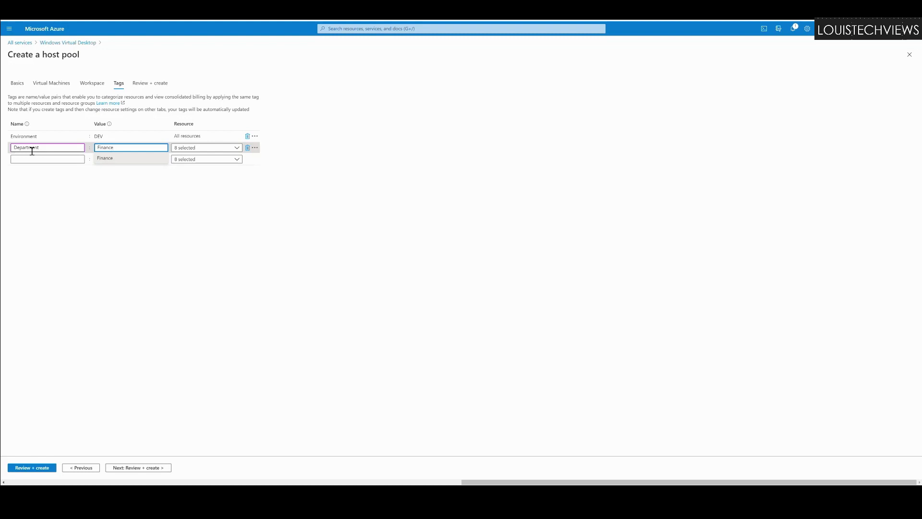
click(140, 210)
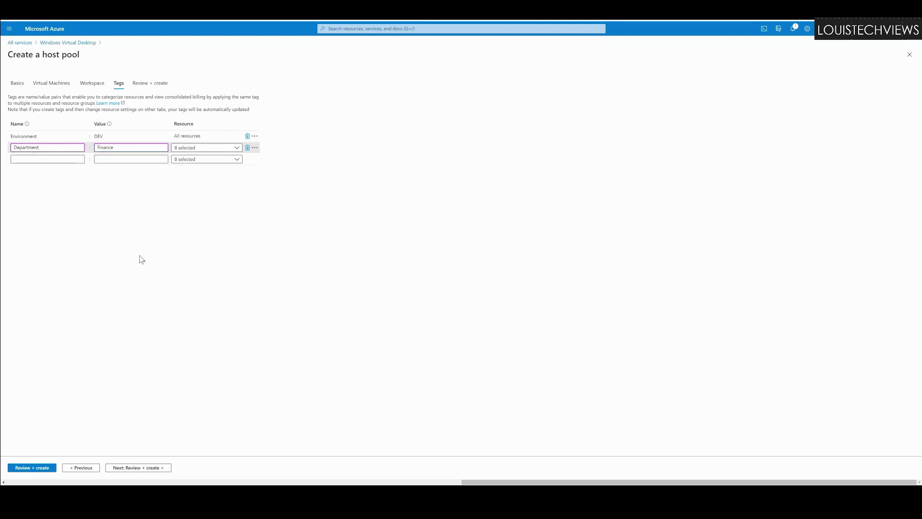
click(128, 468)
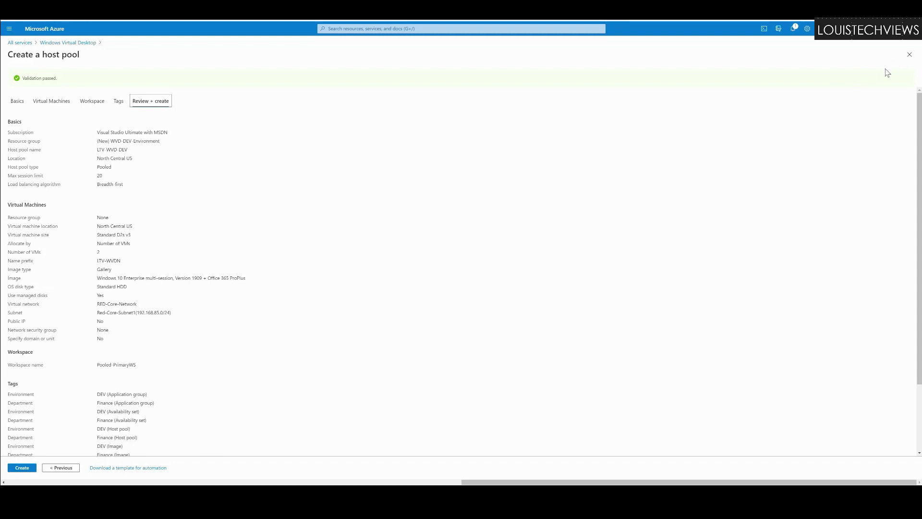
Step: Close the Create a host pool wizard after reviewing the Validation passed summary
click(909, 54)
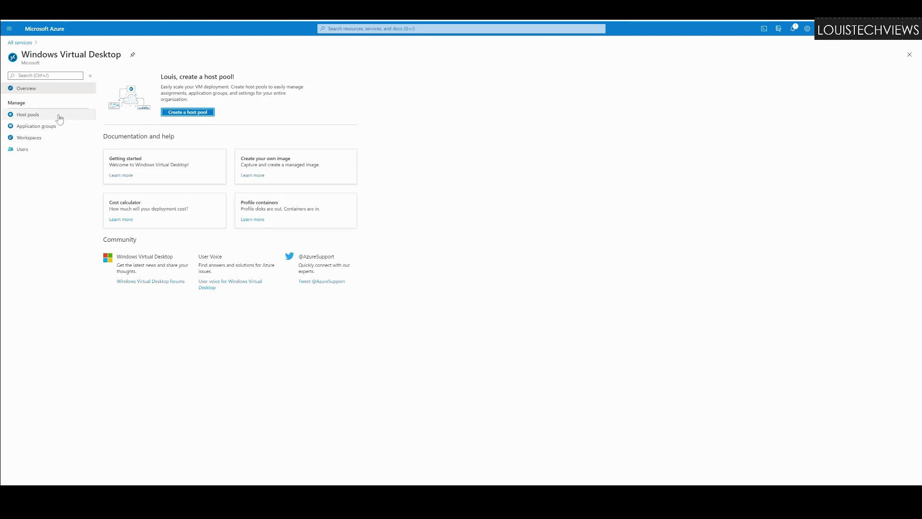
Step: In Host pools, dismiss the saved-views tip, widen the type column and open LTV-PrimaryPool
click(26, 118)
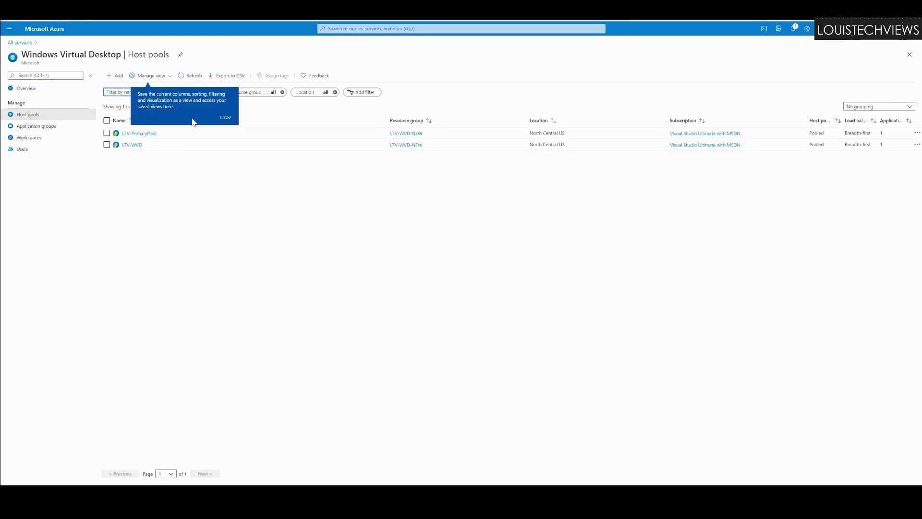
click(226, 117)
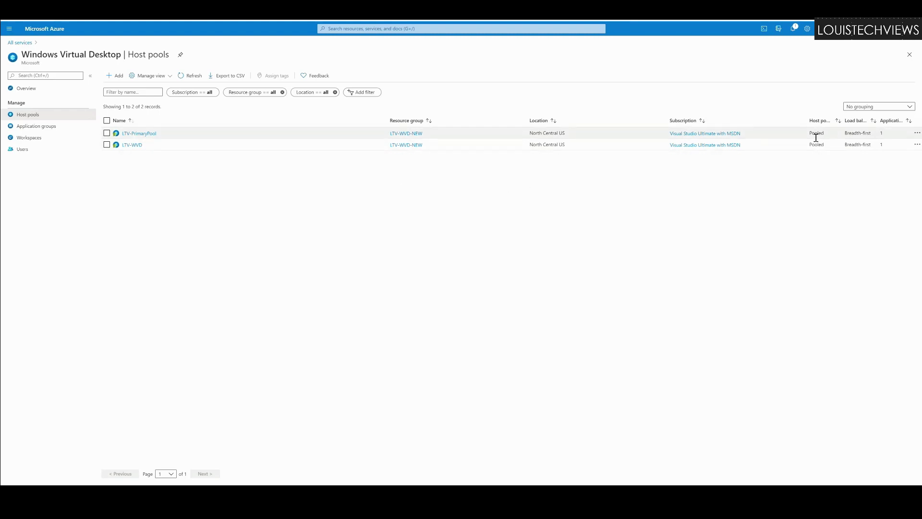
drag(809, 125, 851, 124)
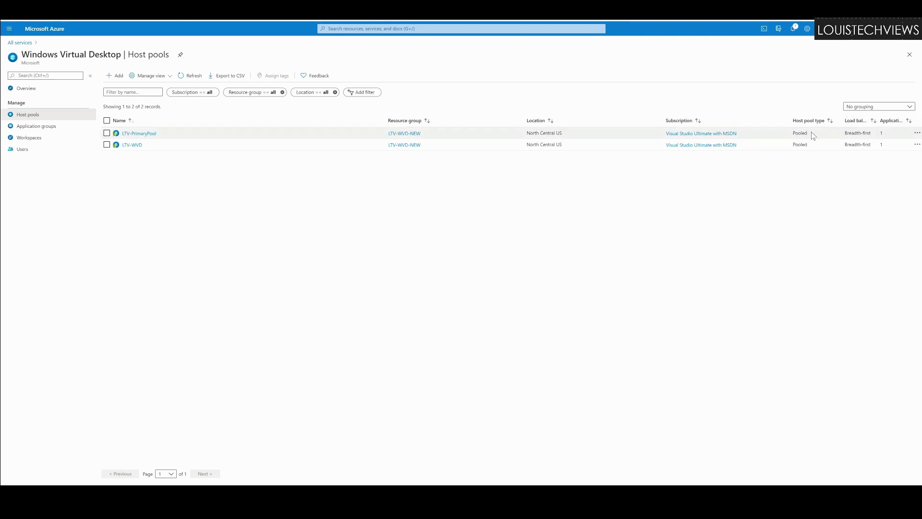
click(136, 135)
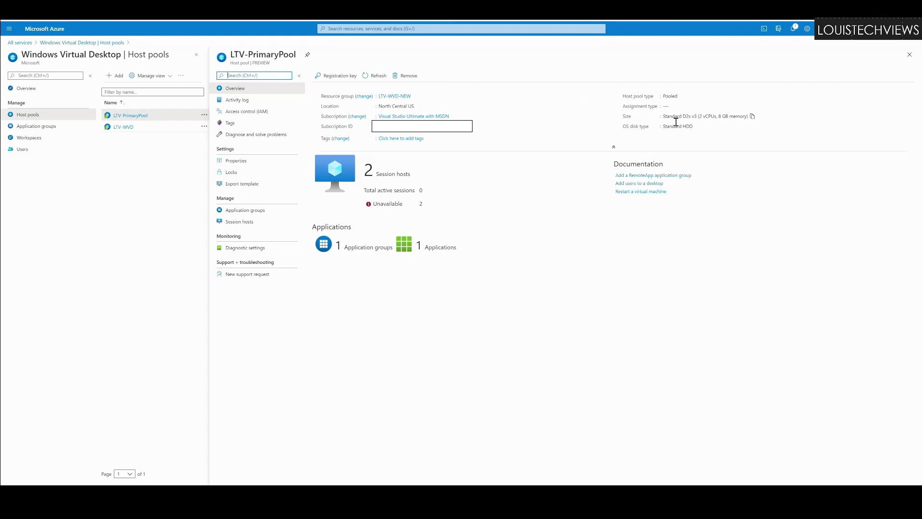
Step: Highlight the overview's VM size, 2 session hosts, active and unavailable counts, then go to Properties
drag(663, 117, 755, 118)
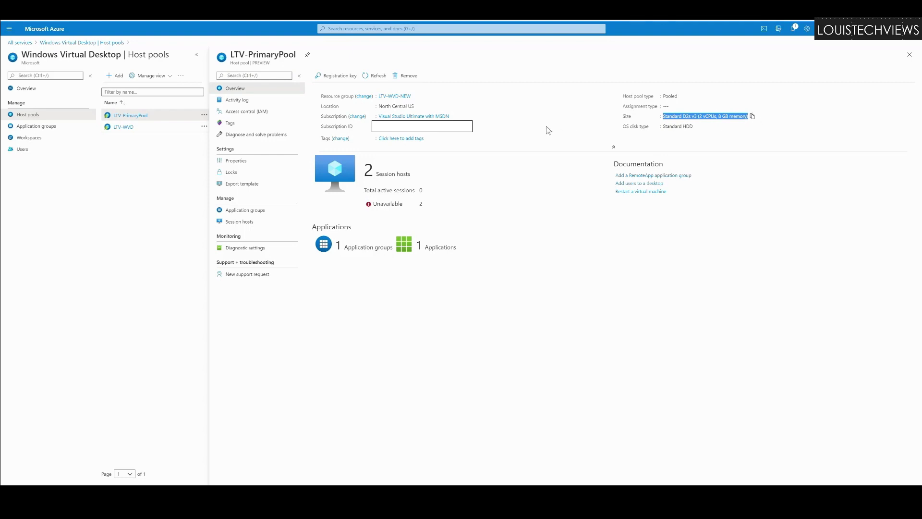
click(548, 130)
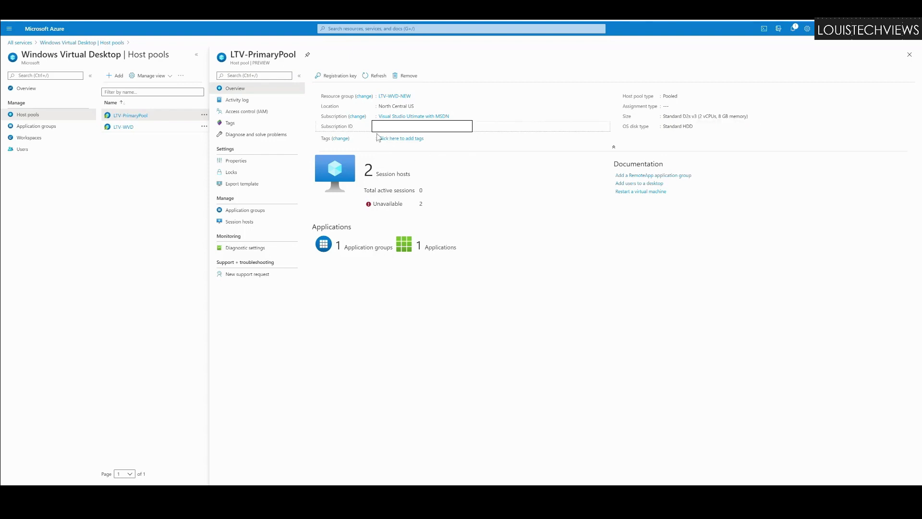
double_click(369, 172)
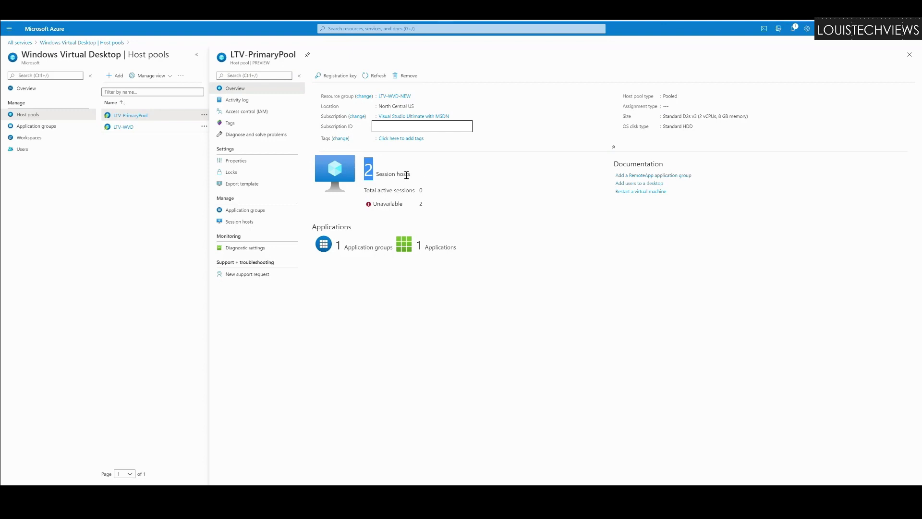
drag(380, 192, 436, 195)
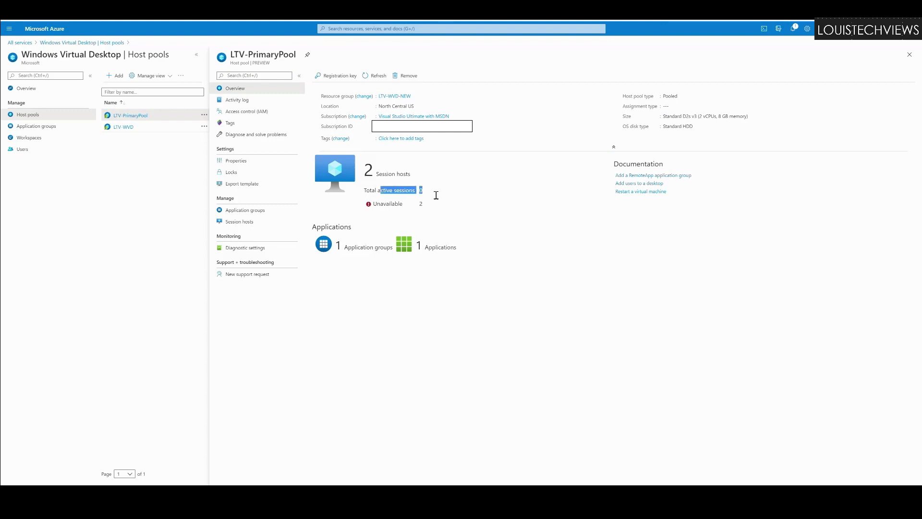
click(417, 195)
drag(370, 192, 432, 195)
click(416, 193)
drag(374, 205, 434, 210)
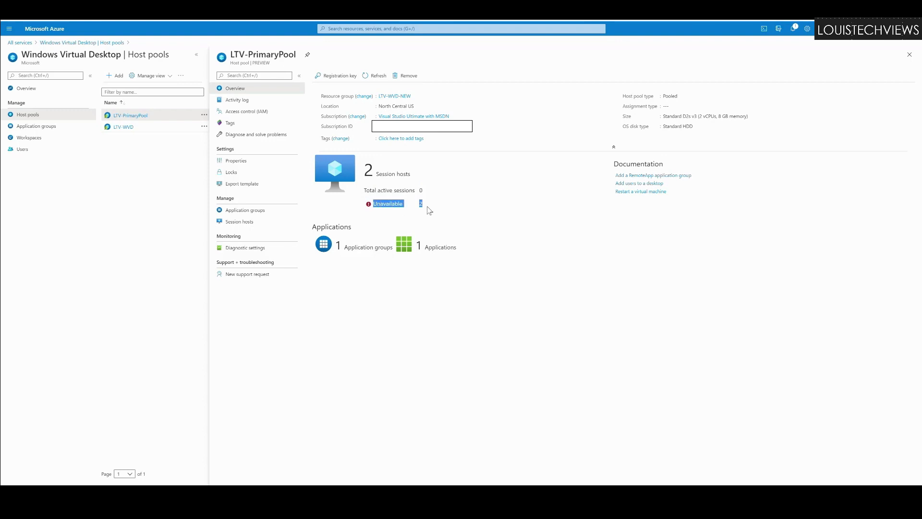
click(432, 208)
click(241, 164)
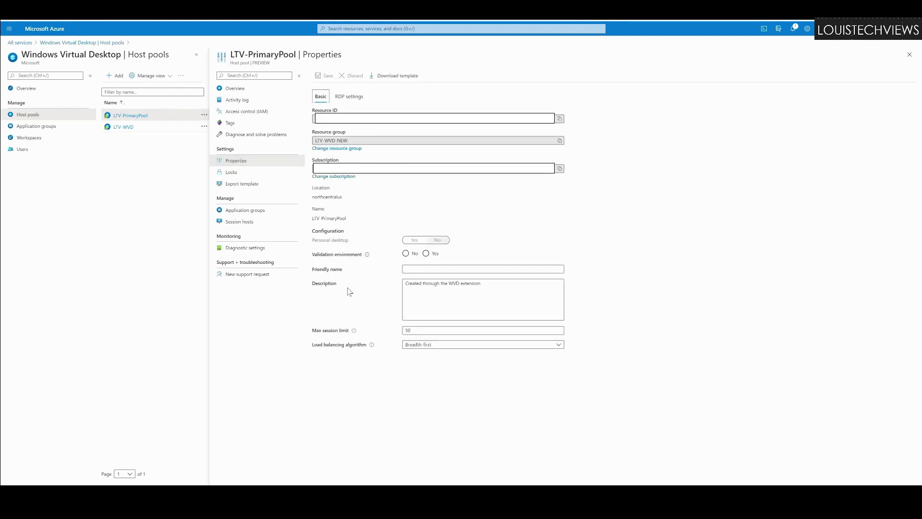
Step: Set max session limit to 50, keep Breadth-first load balancing, then view Application groups
double_click(409, 331)
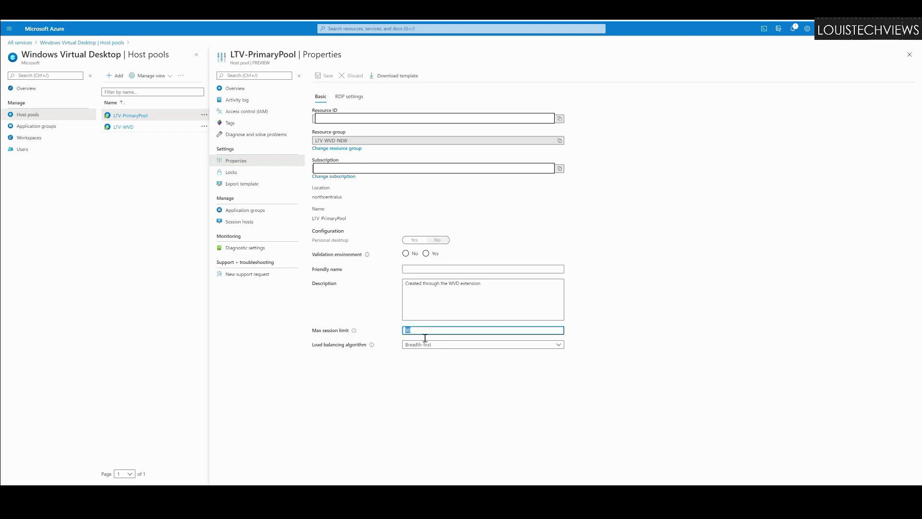
text(50)
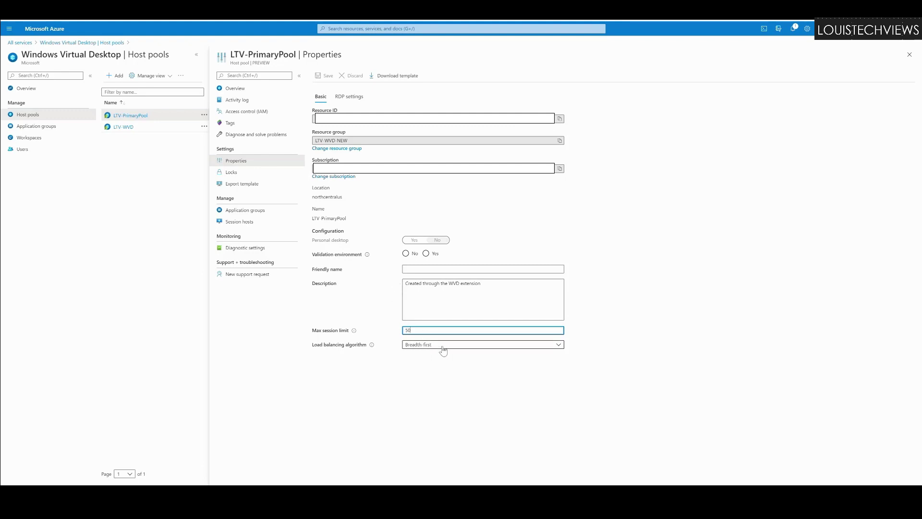
click(443, 351)
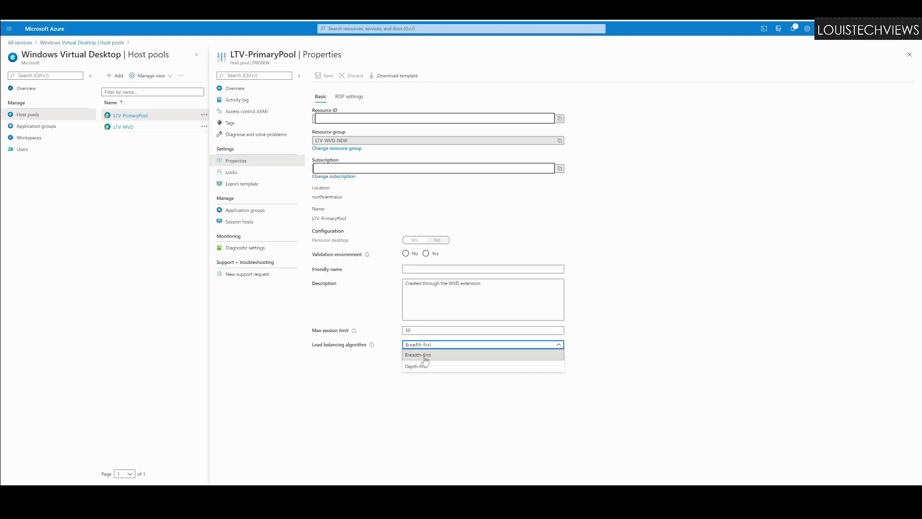
click(426, 359)
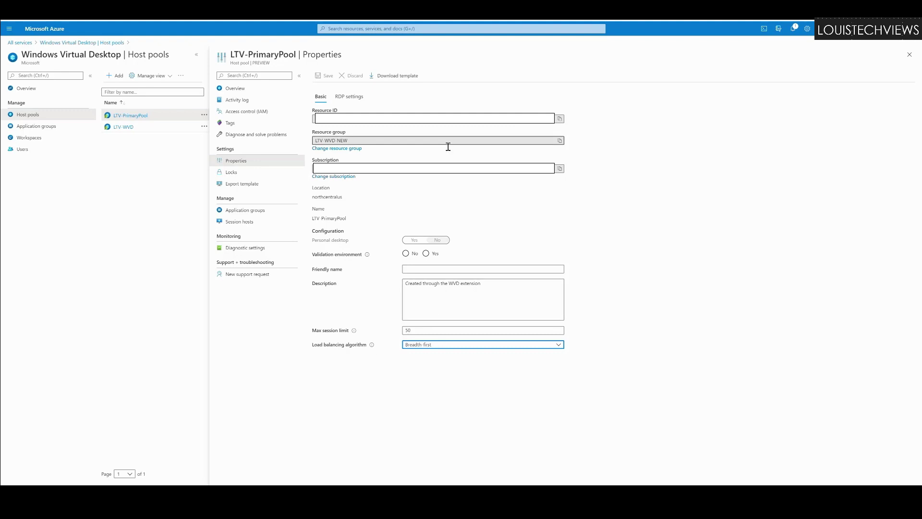
click(245, 211)
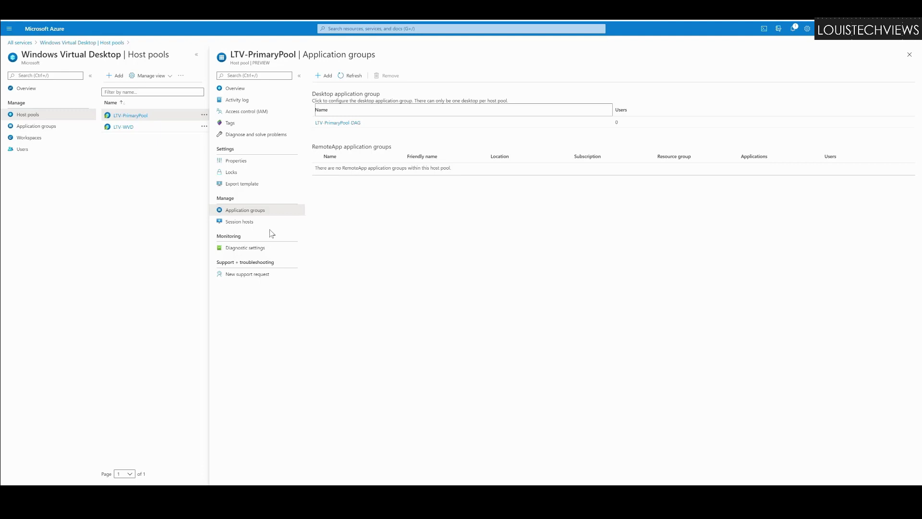
Step: Show the session hosts LTV-WVDN-0 and LTV-WVDN-1, both Unavailable with drain mode off
click(247, 222)
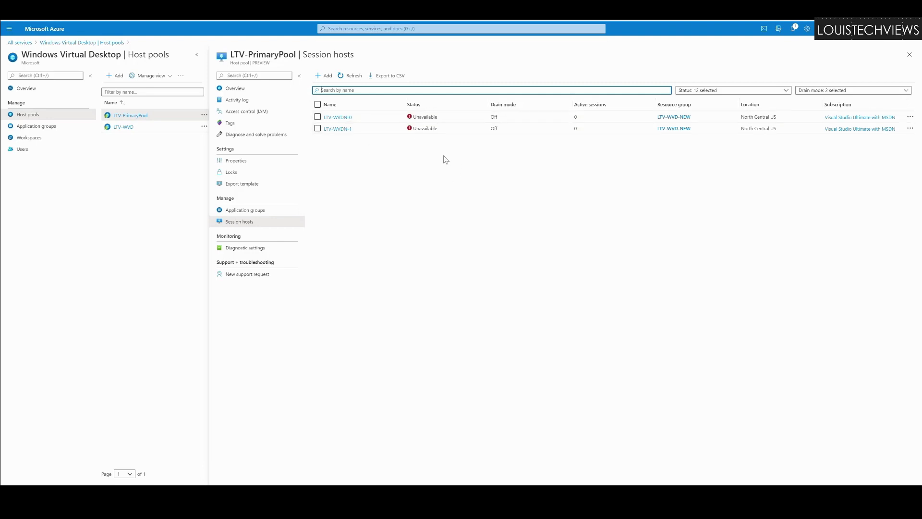
Step: Show LTV-PrimaryPool's Diagnostic settings page, which has no settings defined yet
click(246, 250)
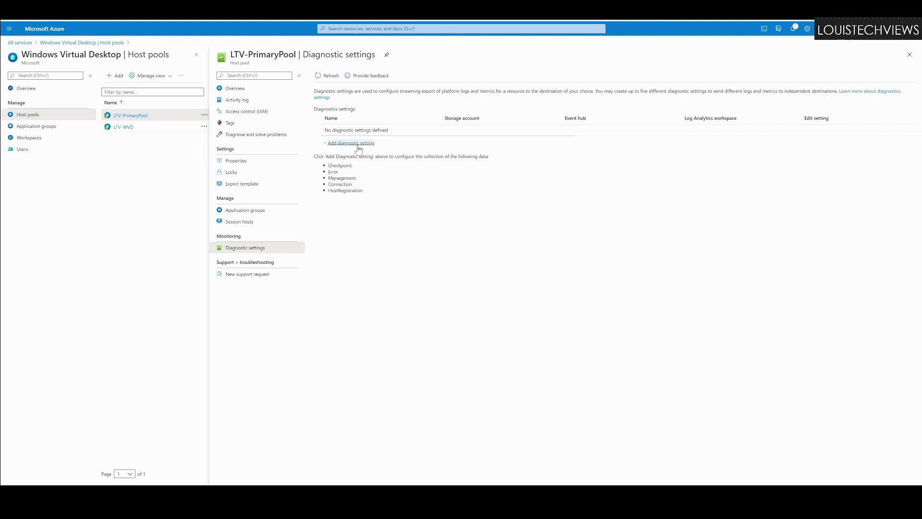
Step: Start a new diagnostic setting and name it 'test'
click(357, 146)
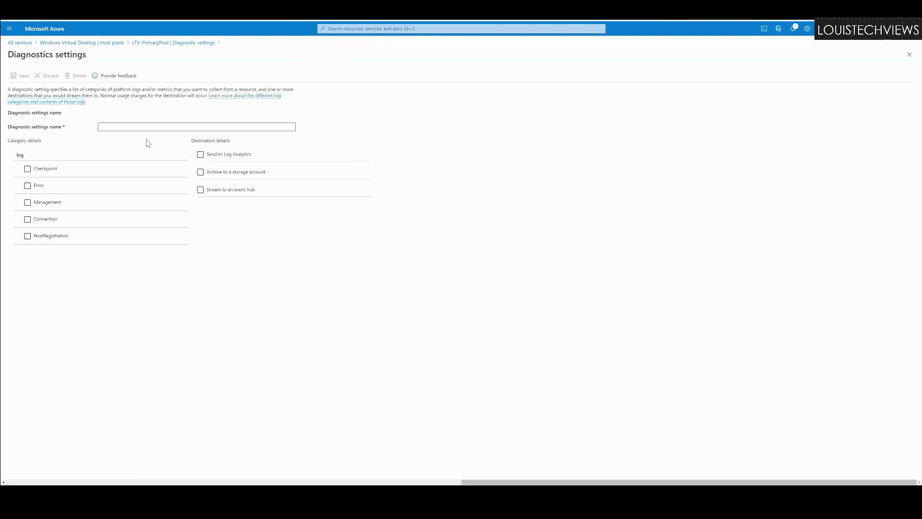
click(148, 134)
text(test)
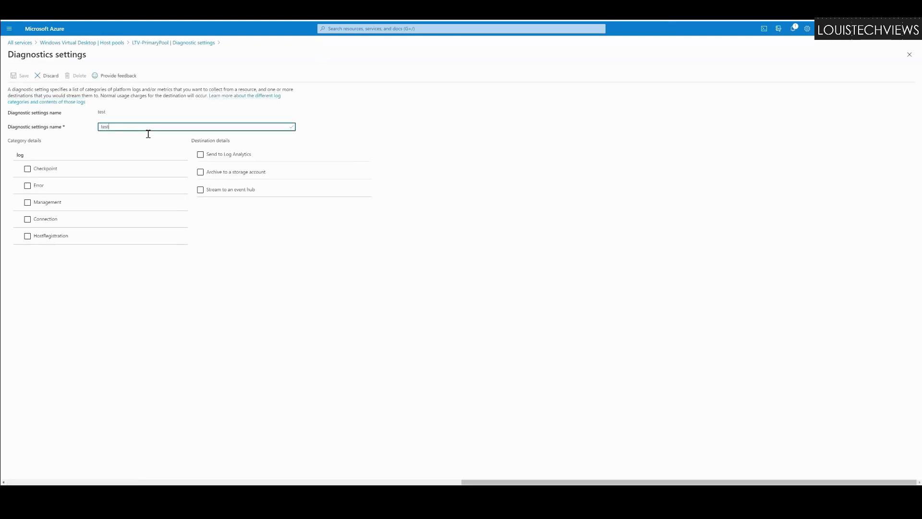
Step: Enable the Checkpoint, Error, Management, Connection and HostRegistration log categories
click(31, 170)
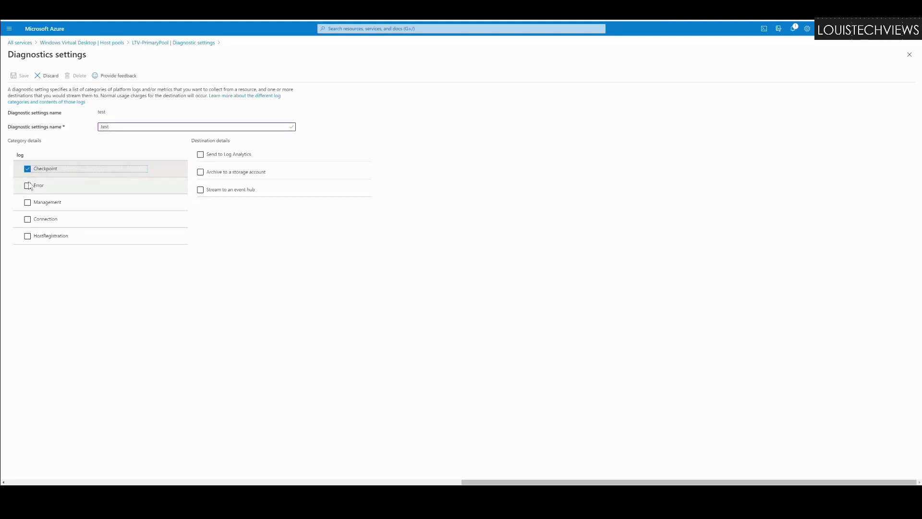
click(29, 186)
click(29, 204)
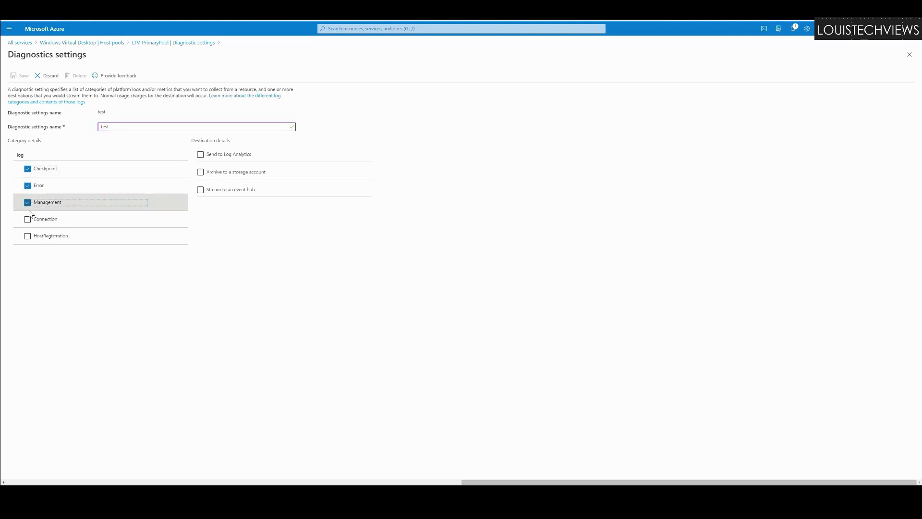
click(28, 220)
click(27, 236)
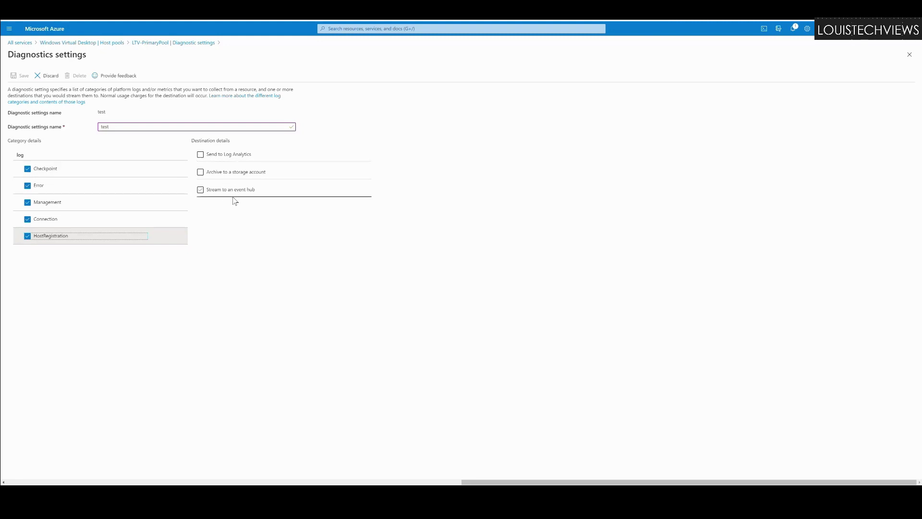
Step: Discard the unsaved 'test' setting and return to LTV-PrimaryPool's Diagnostic settings page
click(50, 75)
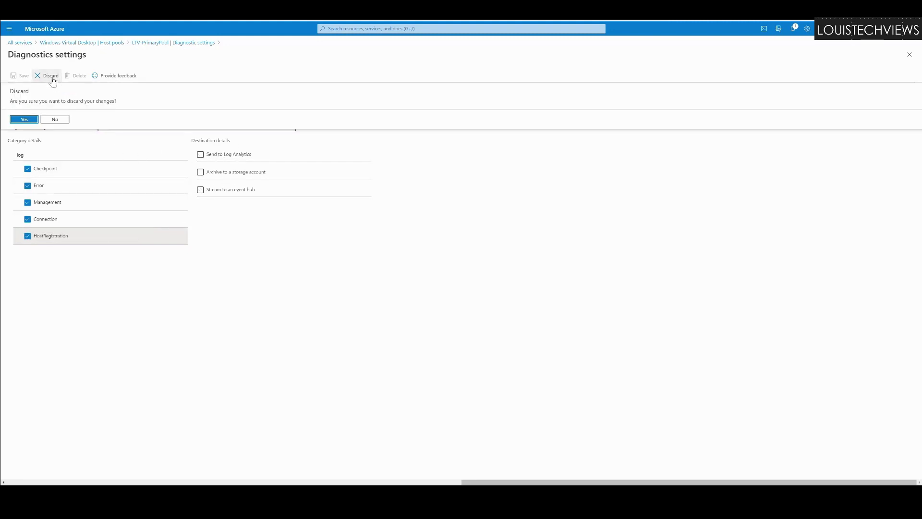
click(28, 119)
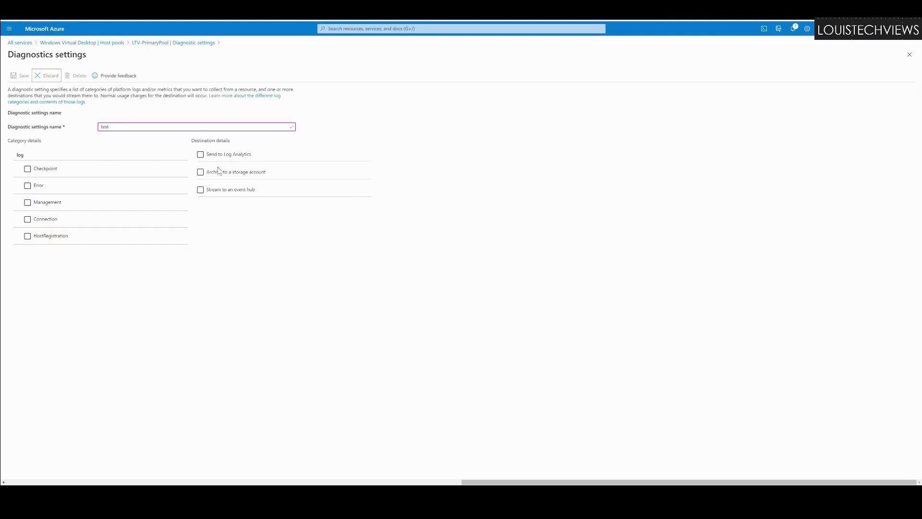
click(165, 43)
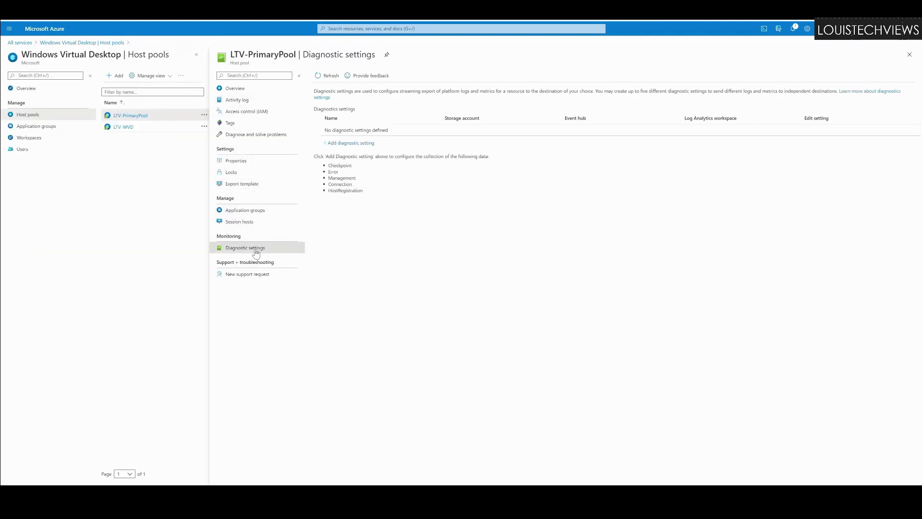
Step: Open the LTV-PrimaryPool-DAG application group's Properties from Application groups
click(32, 128)
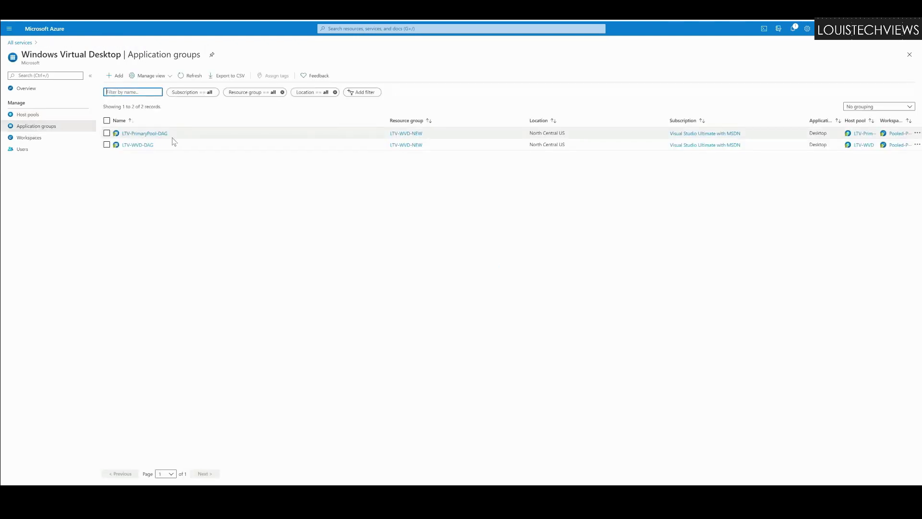
click(145, 134)
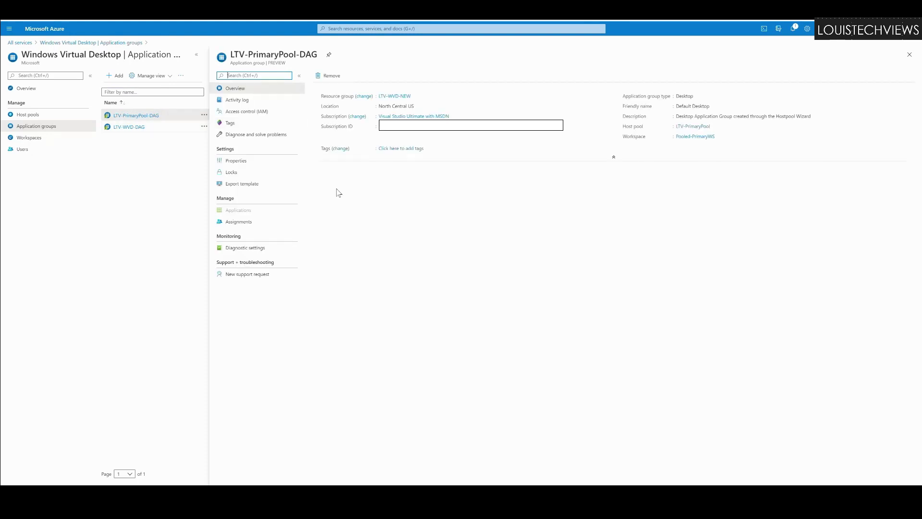
click(236, 161)
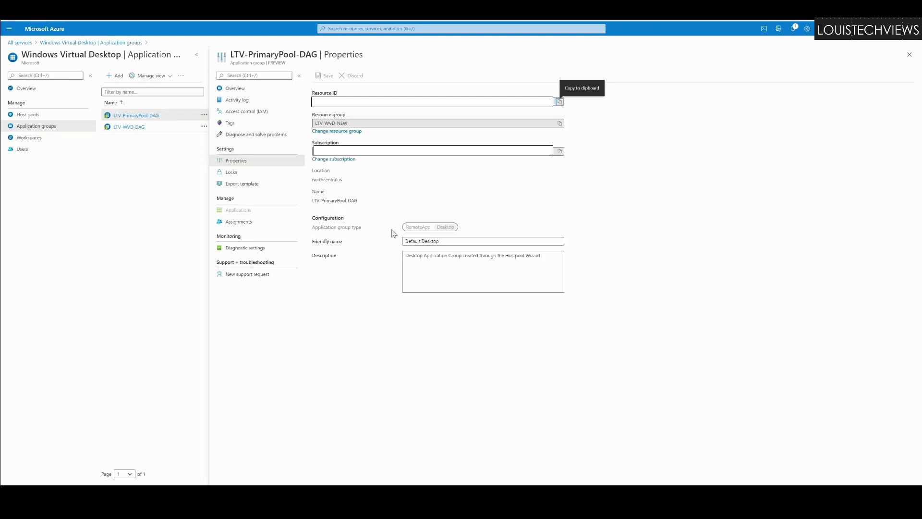
Step: Review the Default Desktop friendly name and description unchanged, then view the group's assignments
drag(457, 244, 349, 241)
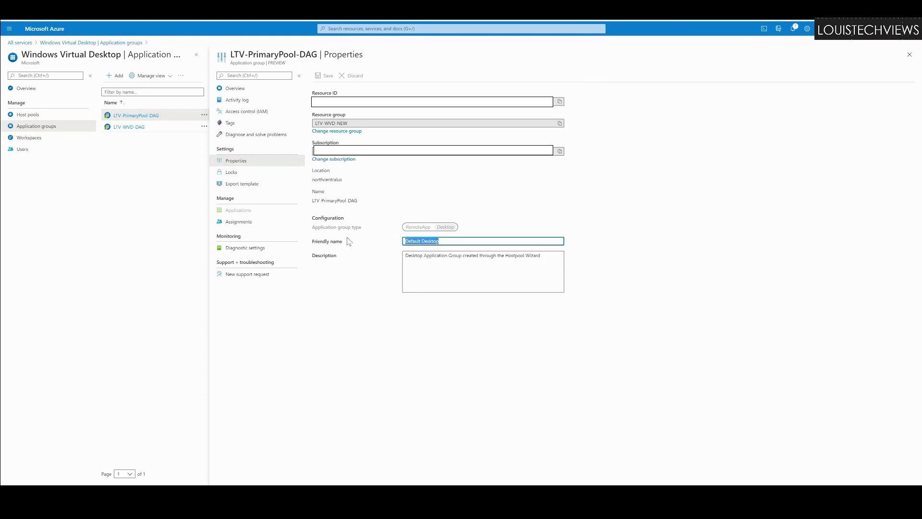
click(475, 267)
drag(540, 265, 414, 264)
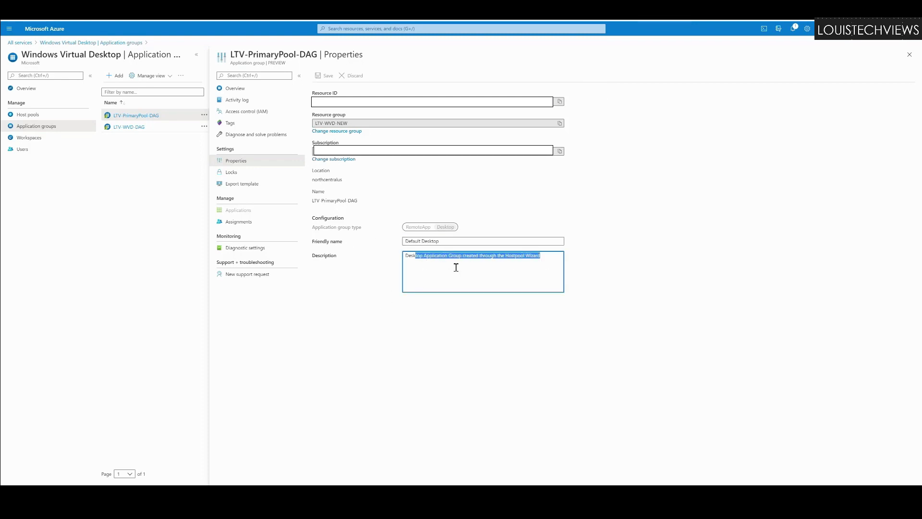
click(455, 265)
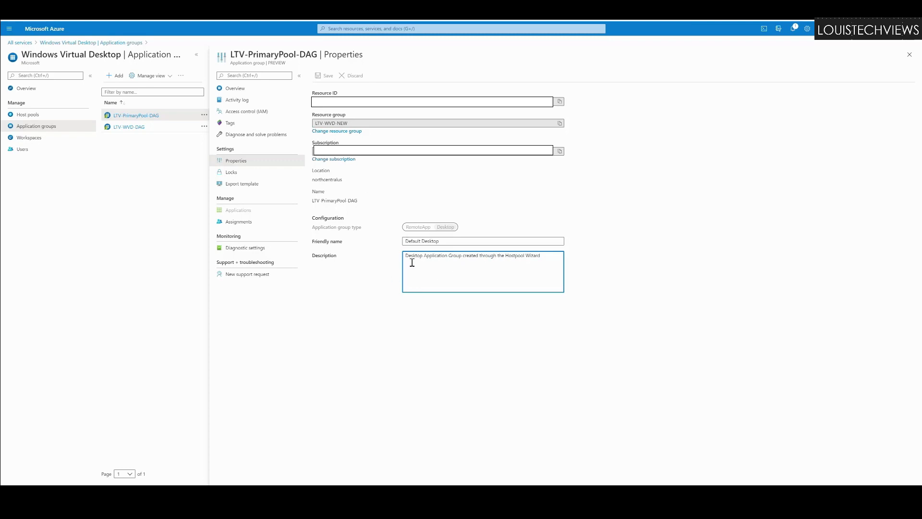
click(238, 223)
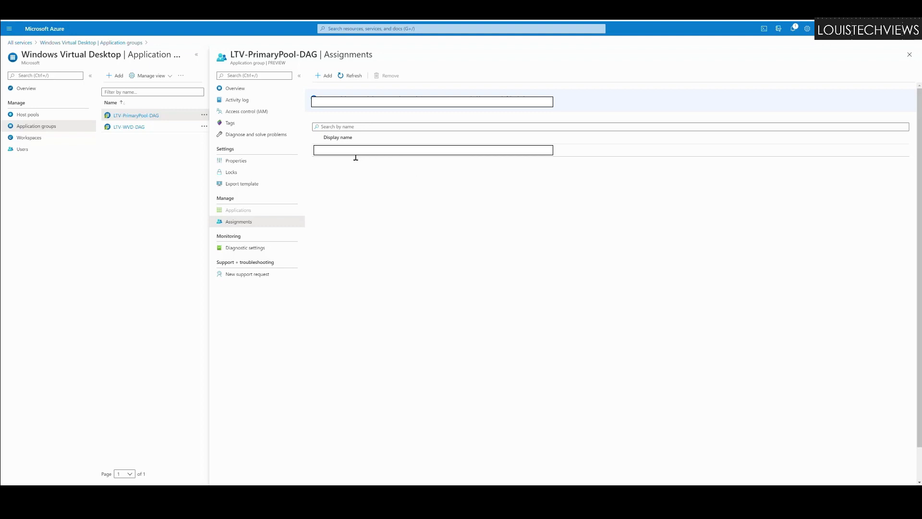
Step: Assign the Network Controller Admins group to LTV-PrimaryPool-DAG via Add assignments
click(323, 75)
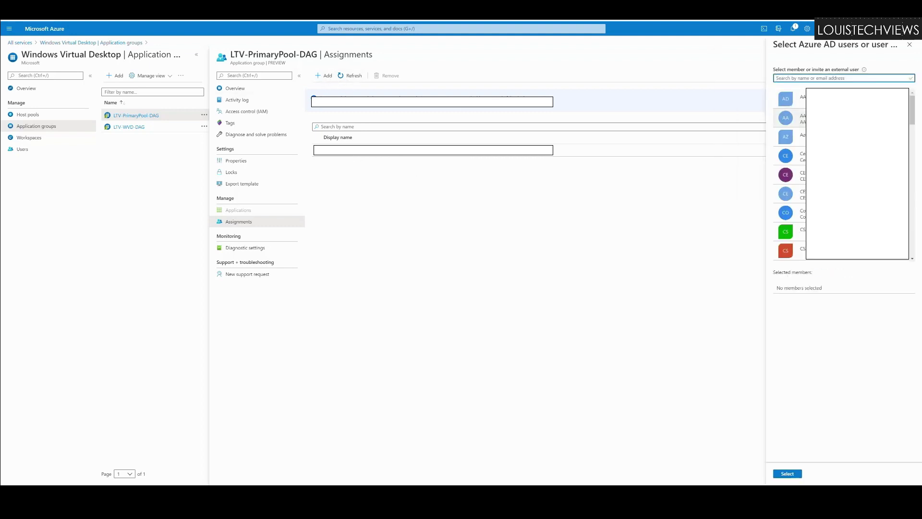
scroll(844, 176, down, 6)
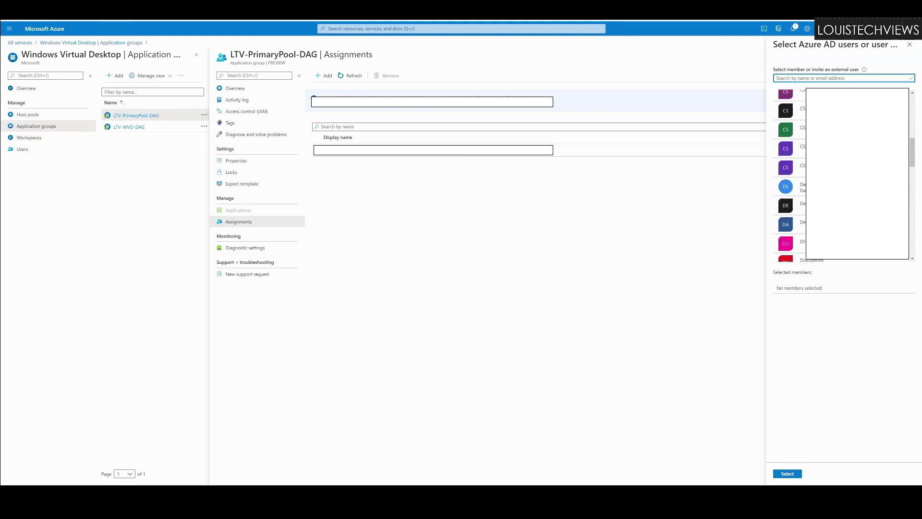
scroll(845, 175, up, 5)
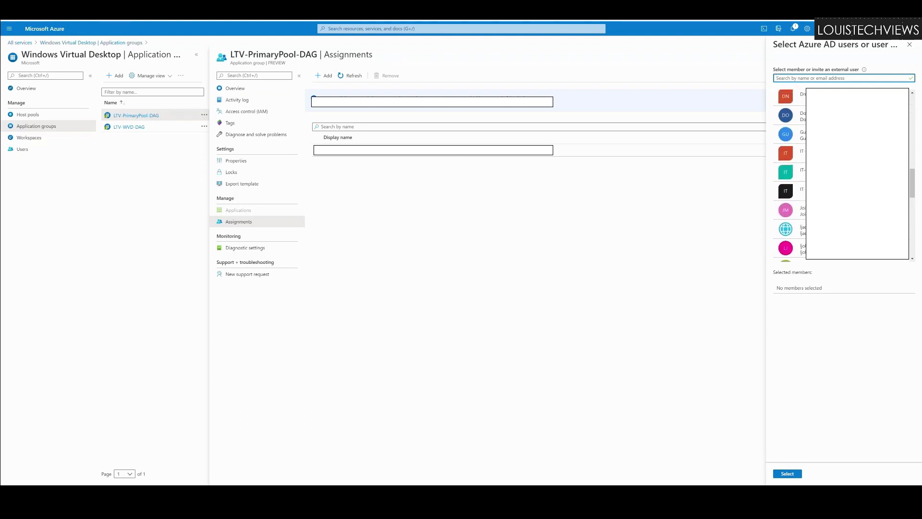
scroll(844, 175, up, 4)
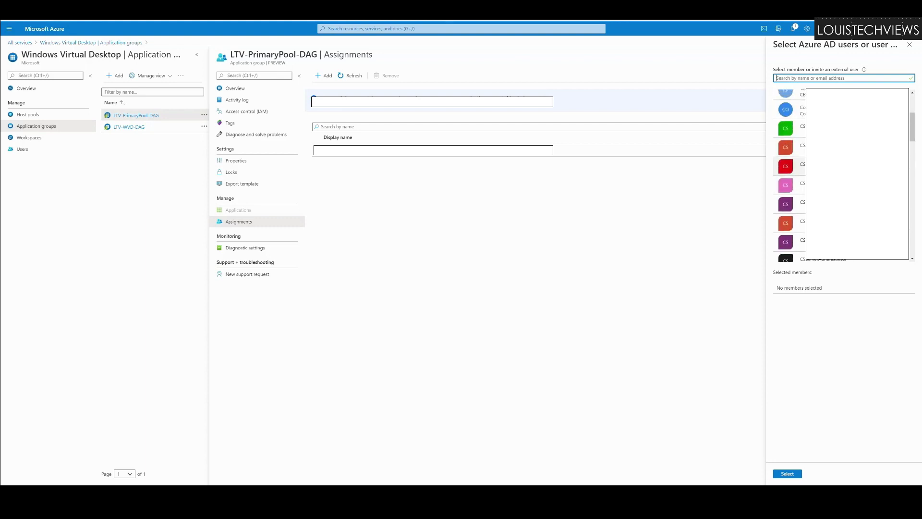
drag(912, 127, 918, 237)
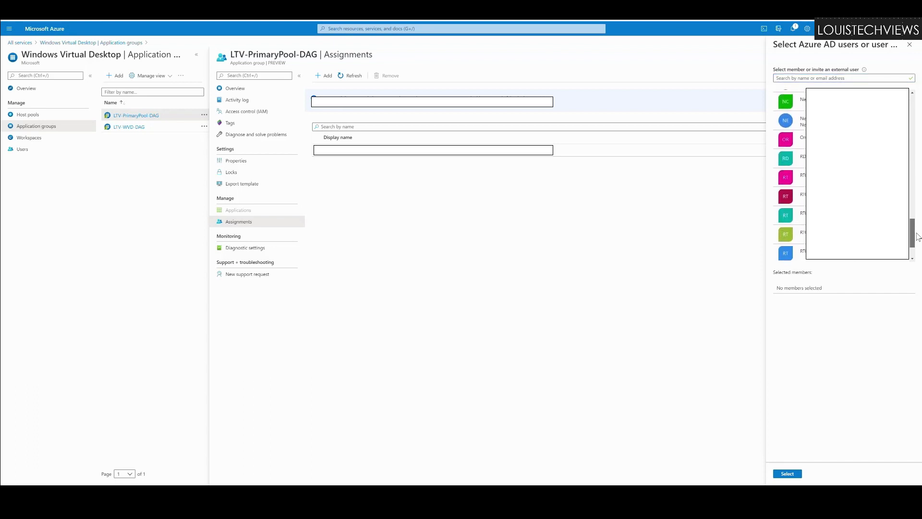
click(797, 102)
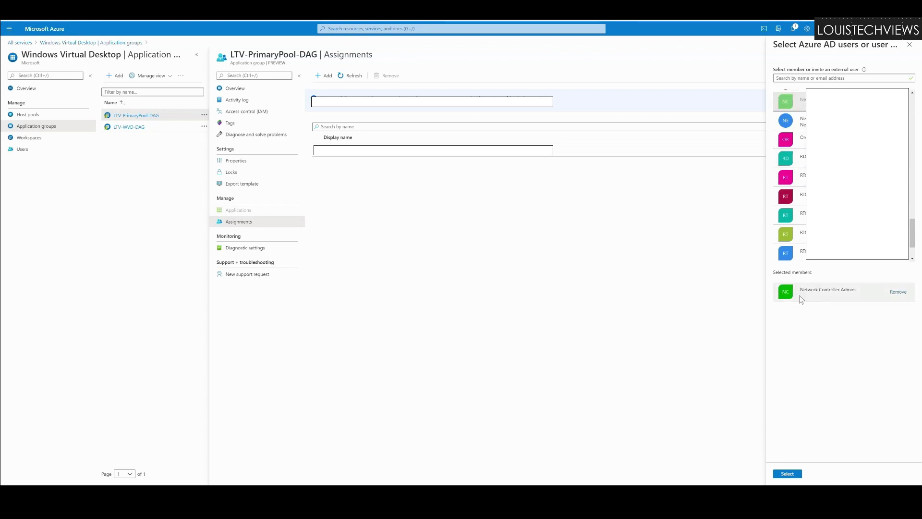
click(788, 474)
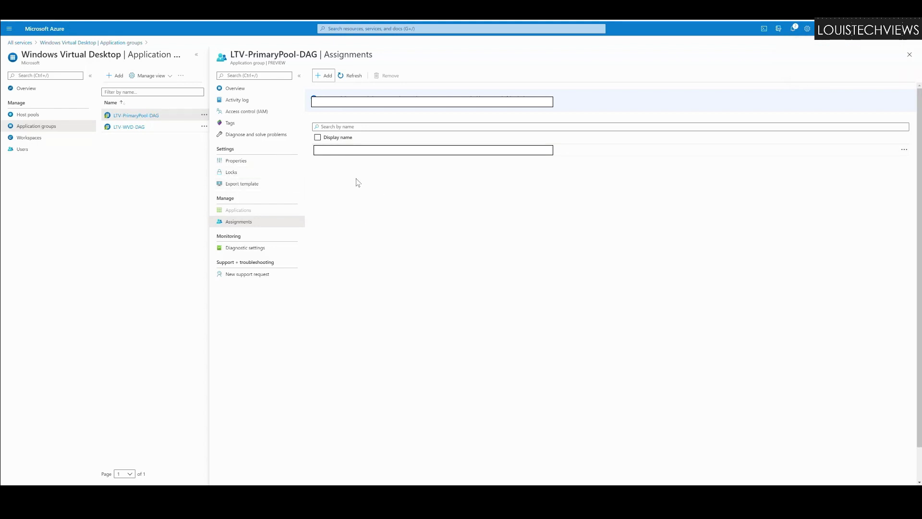
Step: Open the Pooled-PrimaryWS workspace's Properties from the Workspaces list
click(30, 138)
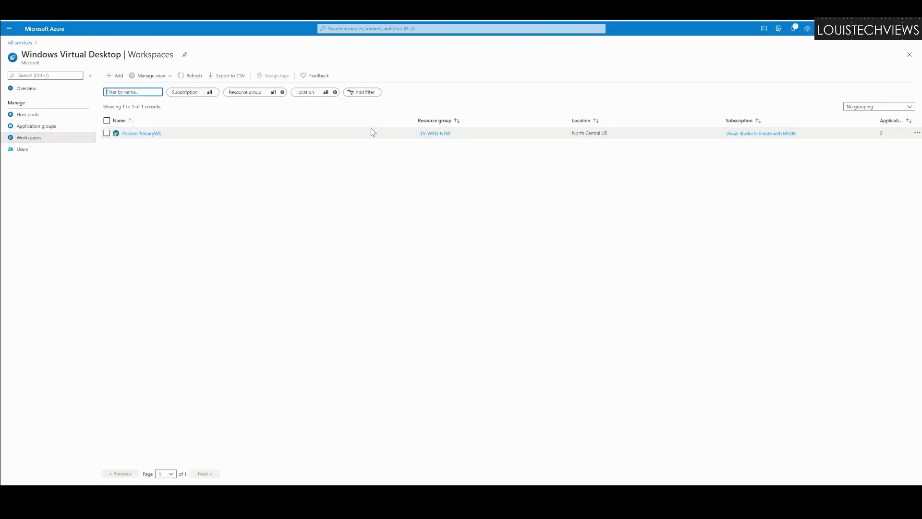
click(142, 134)
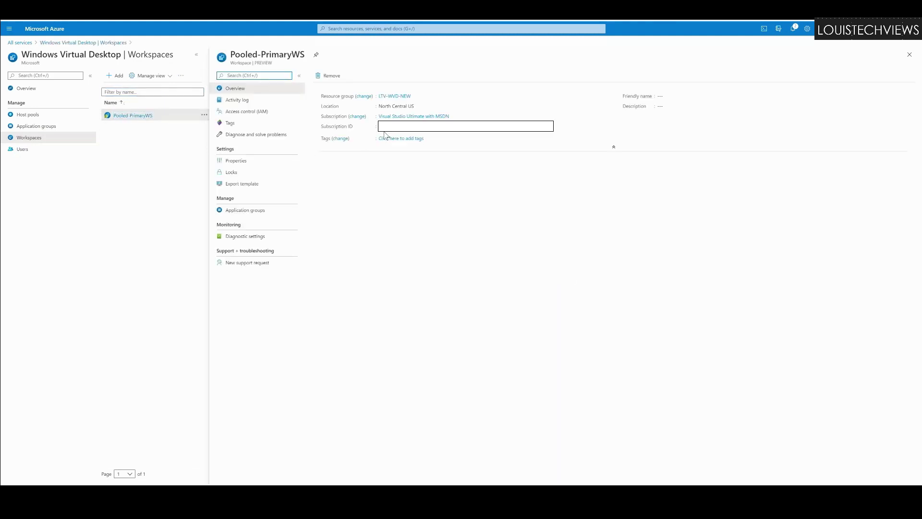
click(236, 160)
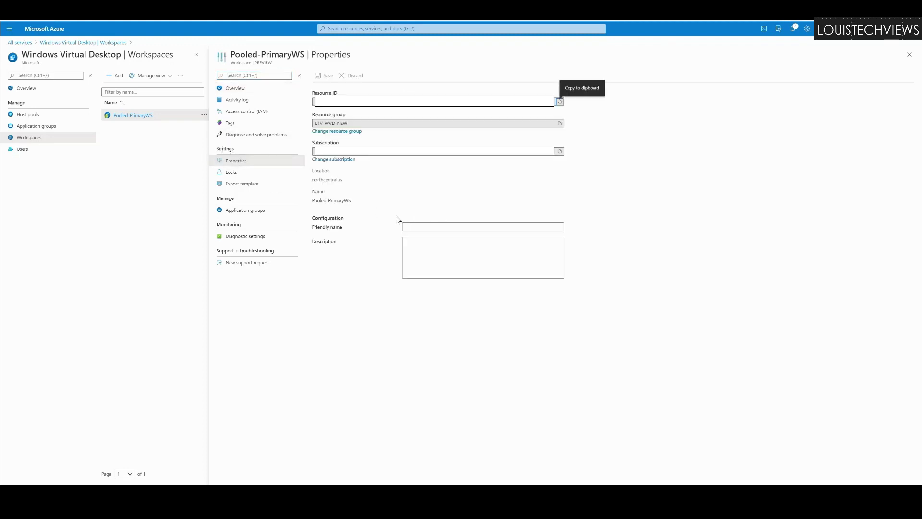
Step: Discard a trial friendly-name edit and view the workspace's application groups
click(430, 229)
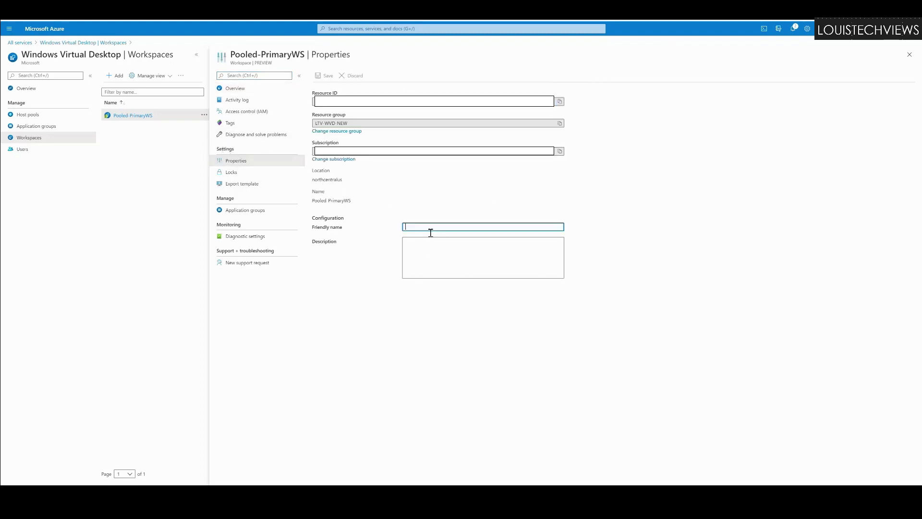
text(tgaw)
key(BackSpace)
key(BackSpace)
key(BackSpace)
click(434, 274)
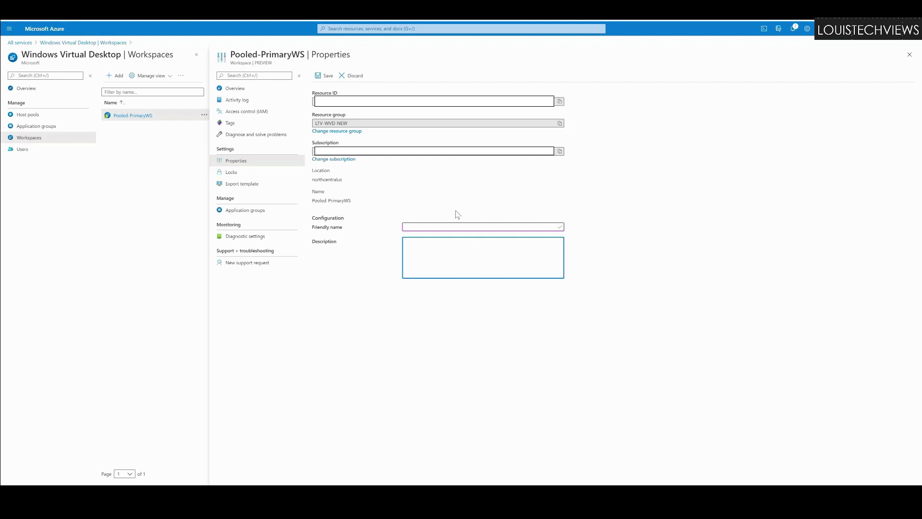
click(234, 211)
click(496, 54)
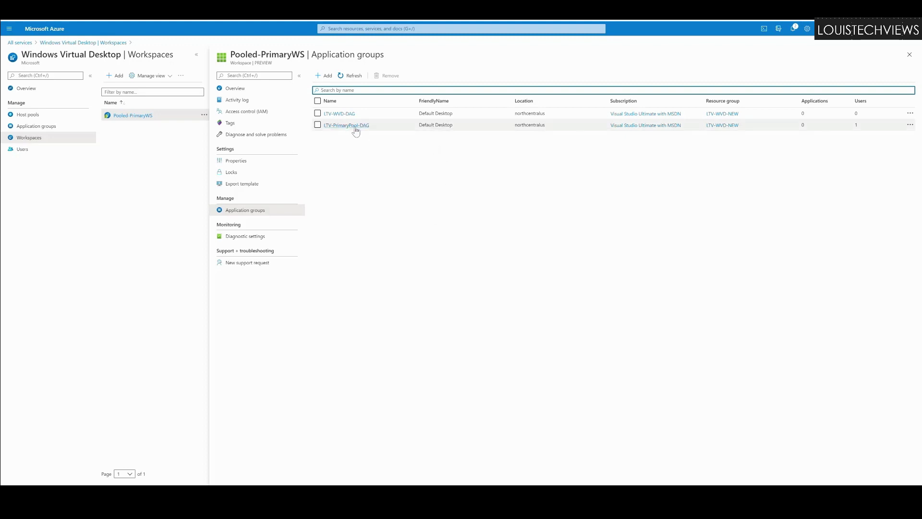
Step: Review LTV-WVD-DAG's properties and assignments, then return to the workspace's application groups
click(348, 116)
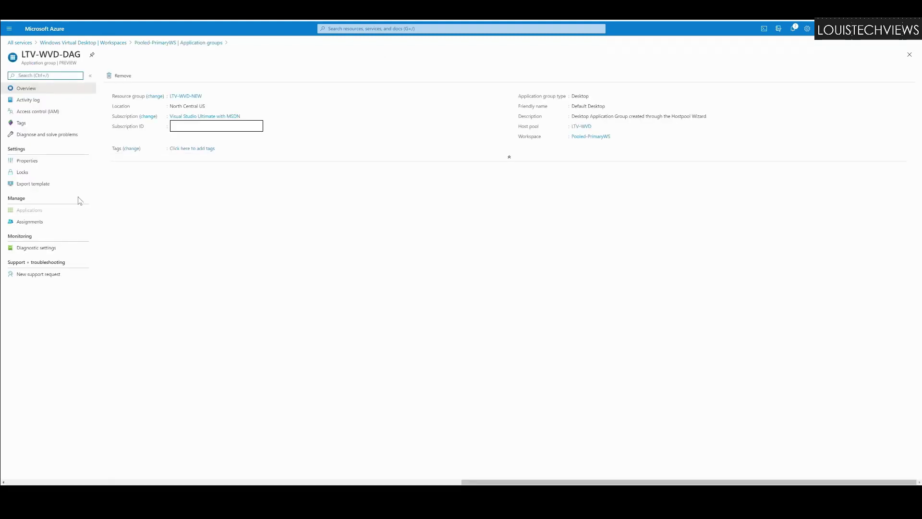
click(28, 164)
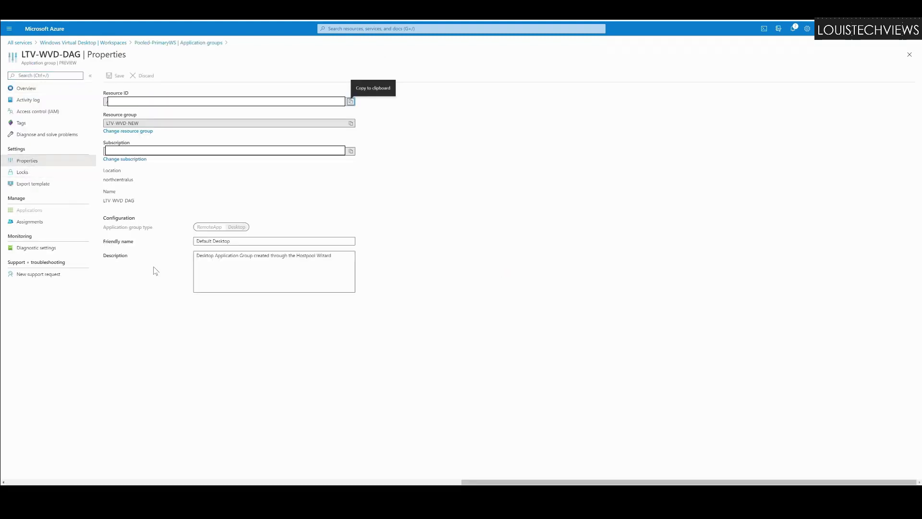
click(42, 224)
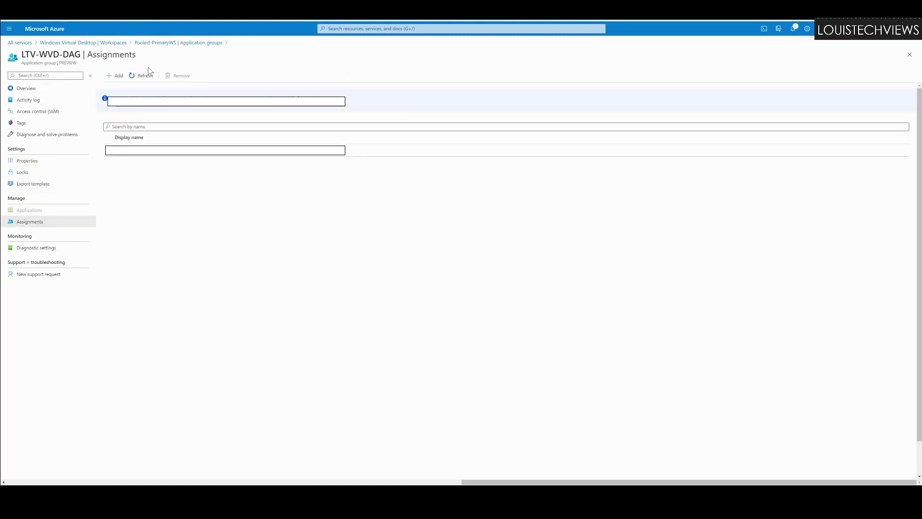
click(156, 44)
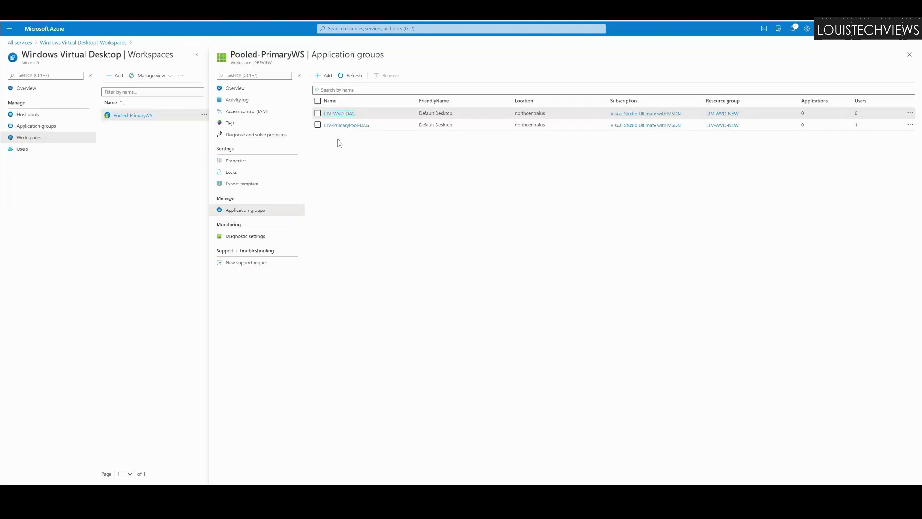
Step: Check LTV-PrimaryPool-DAG's assignments, then go back to the Workspaces list
click(360, 125)
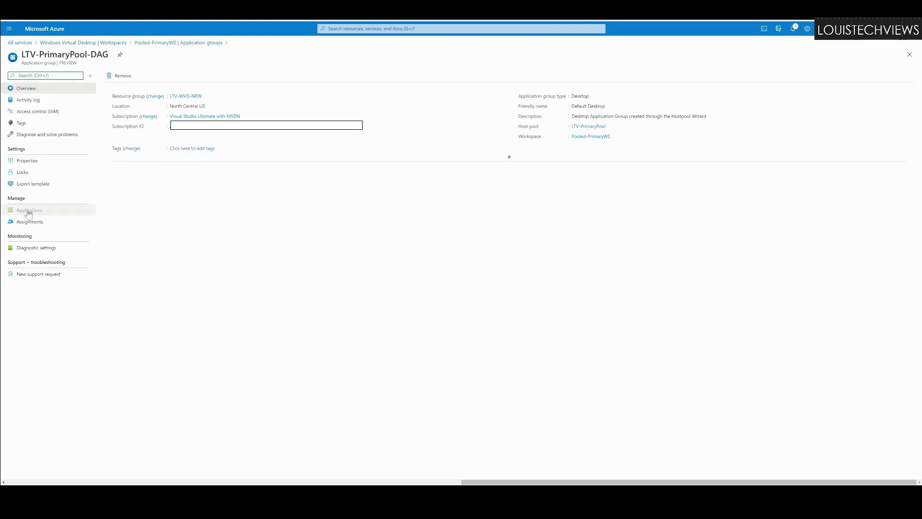
click(30, 221)
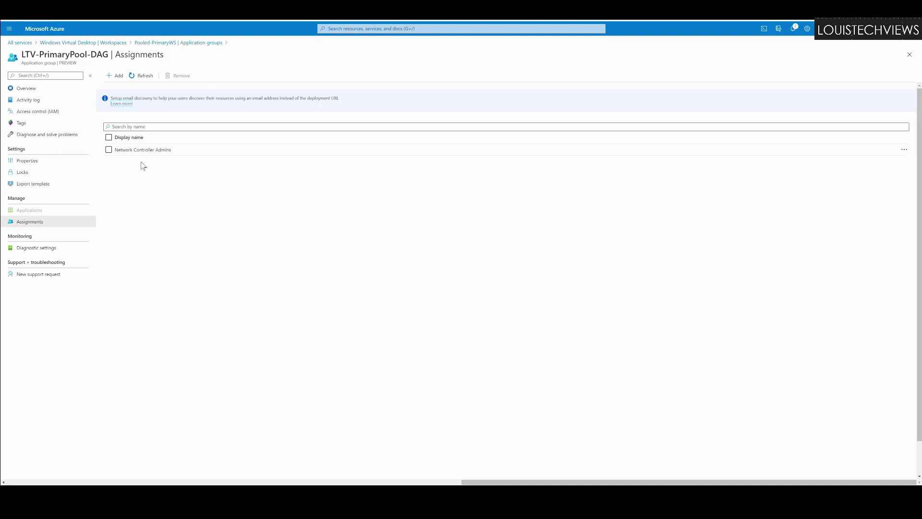
click(91, 43)
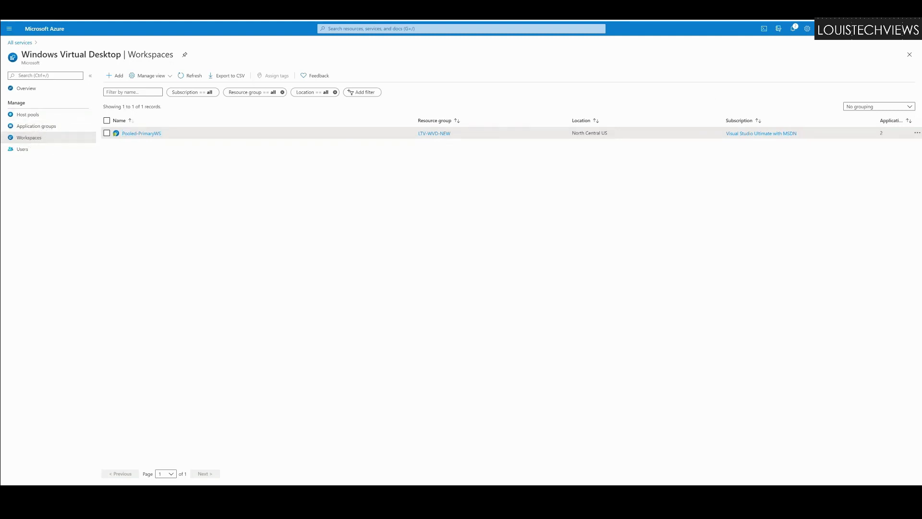
Step: Navigate to the Virtual machines list and select LTV-WVDN-0
click(28, 90)
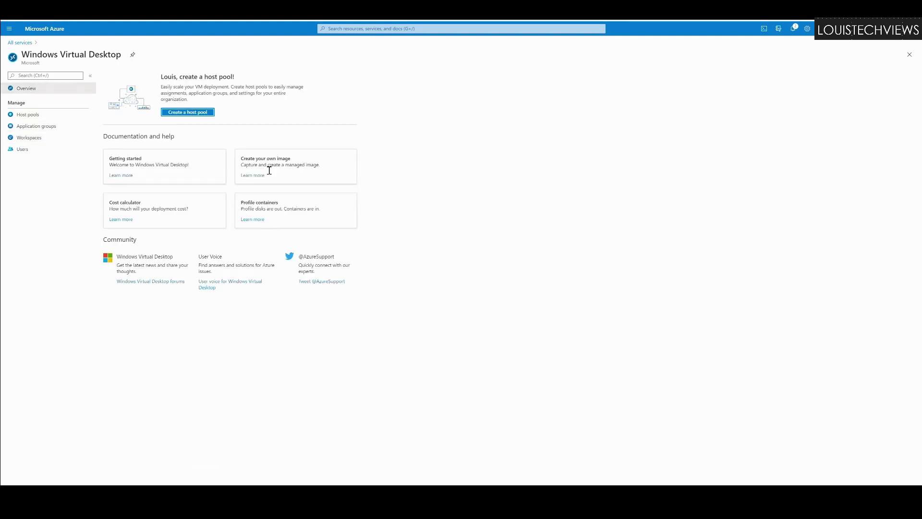
click(15, 30)
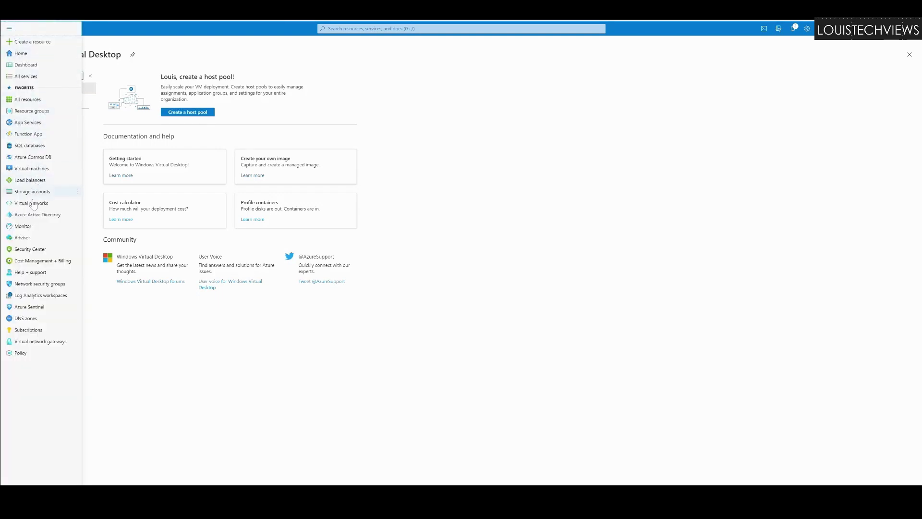
click(23, 169)
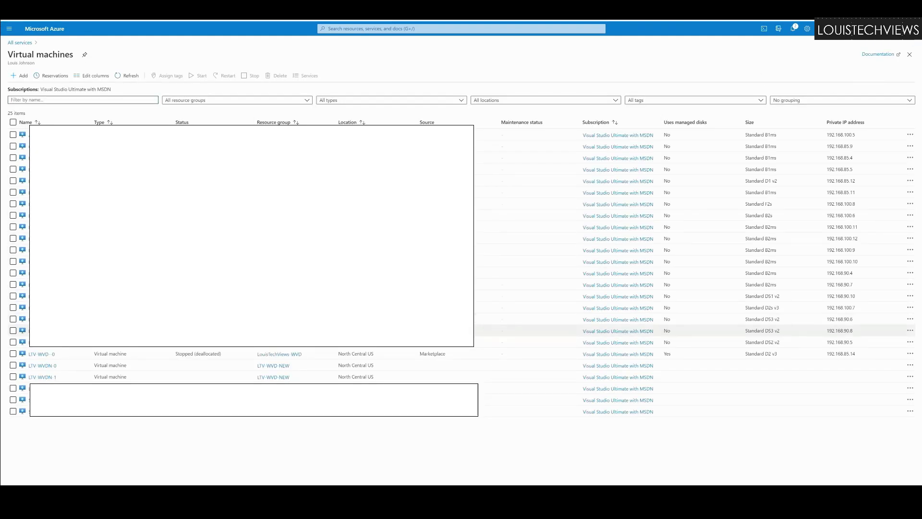
click(13, 365)
Step: Also select LTV-WVDN-1 and start both virtual machines, confirming with Yes
click(13, 376)
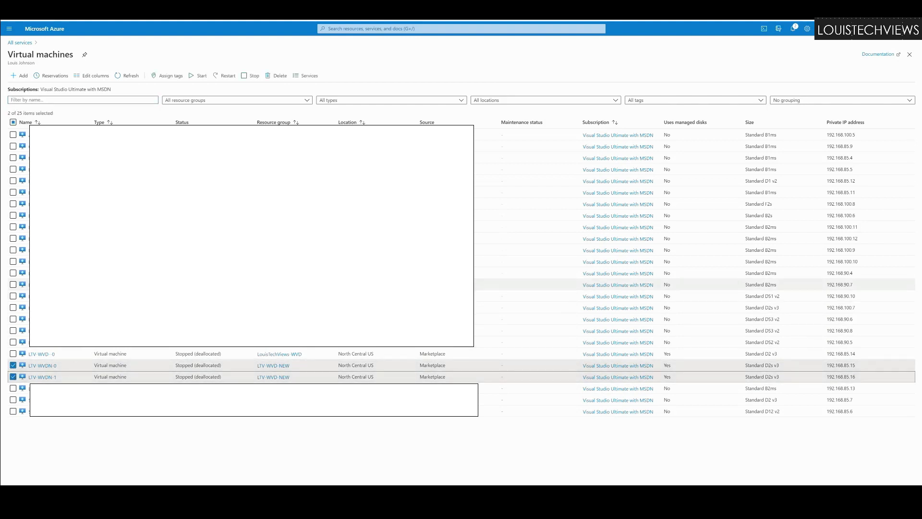
click(199, 76)
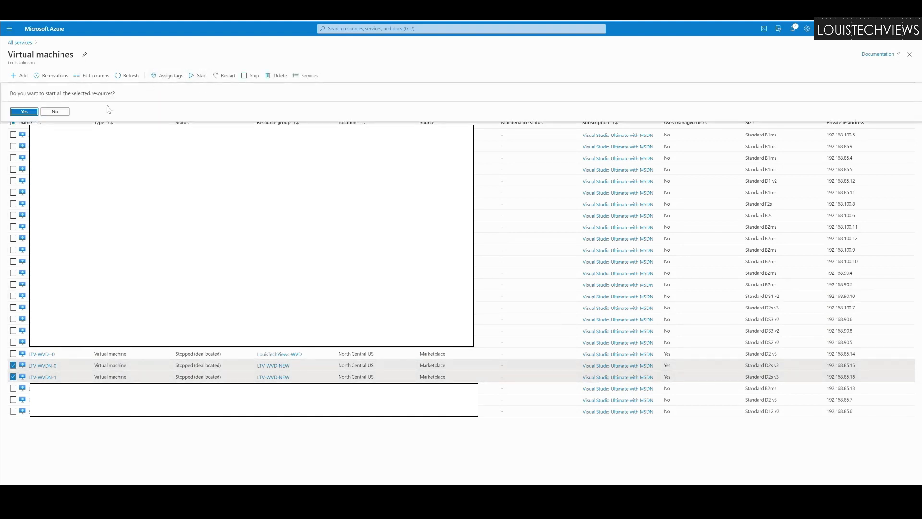
click(26, 112)
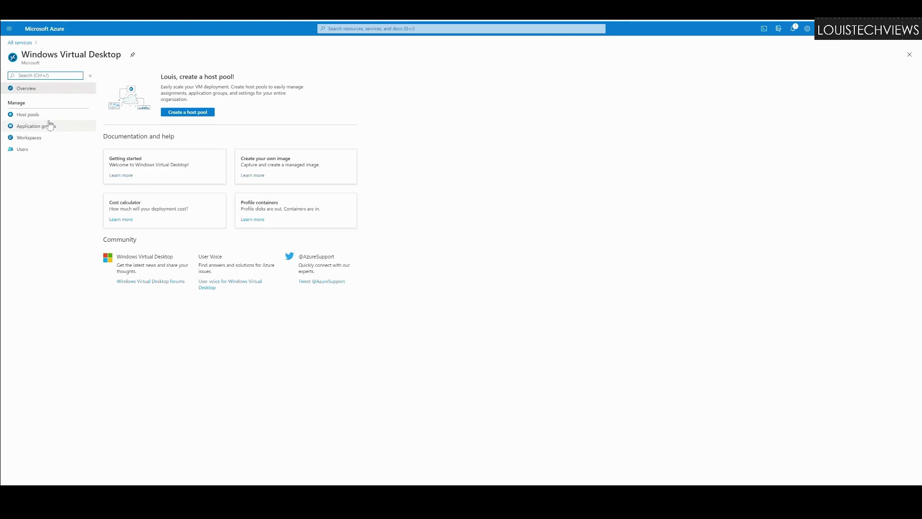
Step: Open the LTV-PrimaryPool host pool and highlight its 0 unavailable session hosts count
click(32, 118)
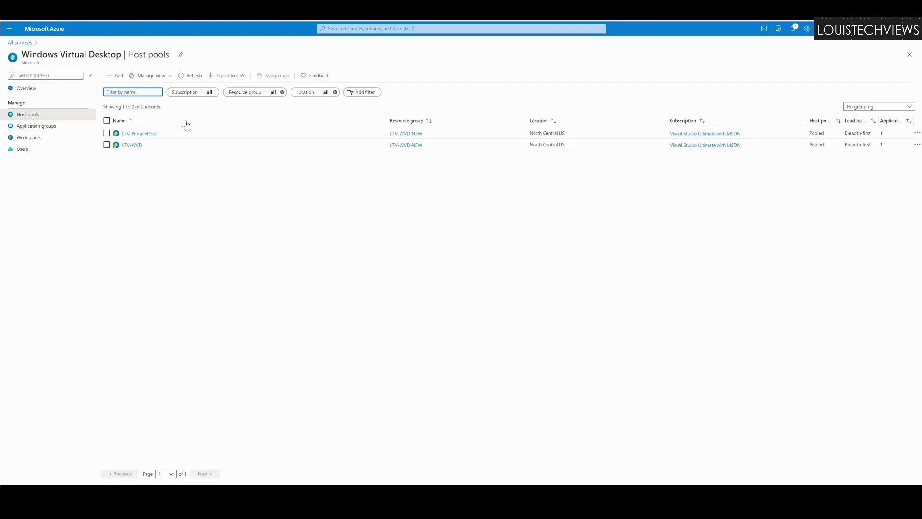
click(139, 134)
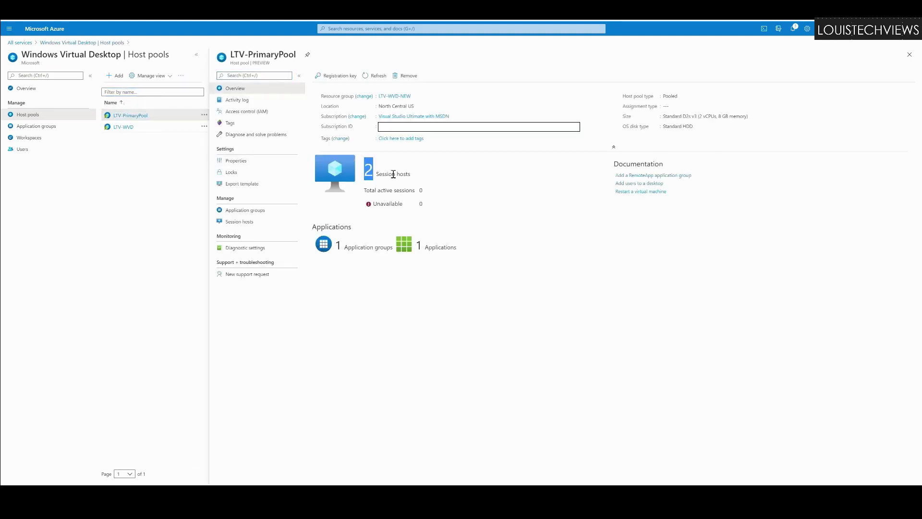
double_click(378, 204)
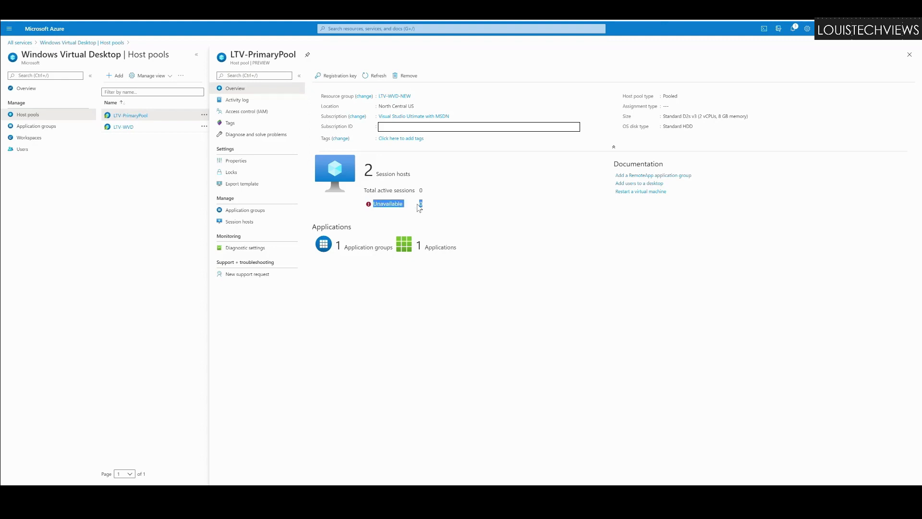
shift+click(420, 205)
click(386, 177)
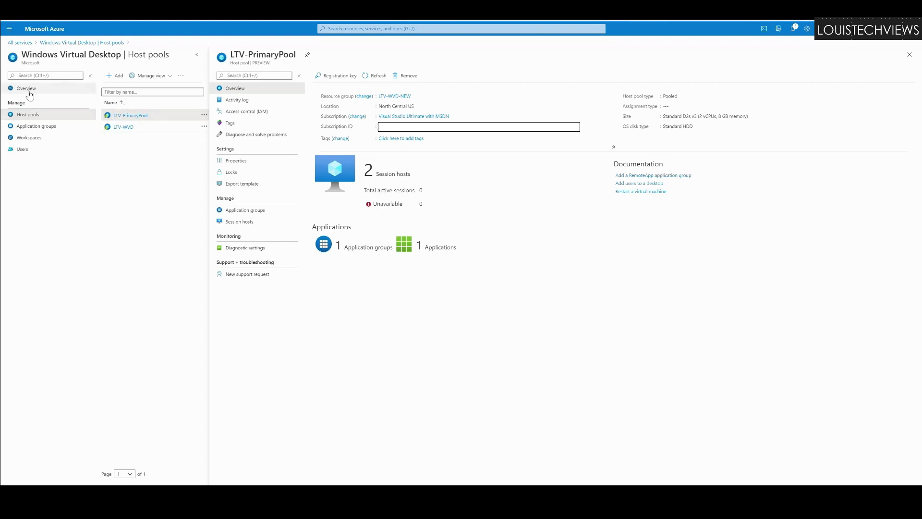
Step: Return to the Windows Virtual Desktop overview, then scroll down to the web client address
click(27, 88)
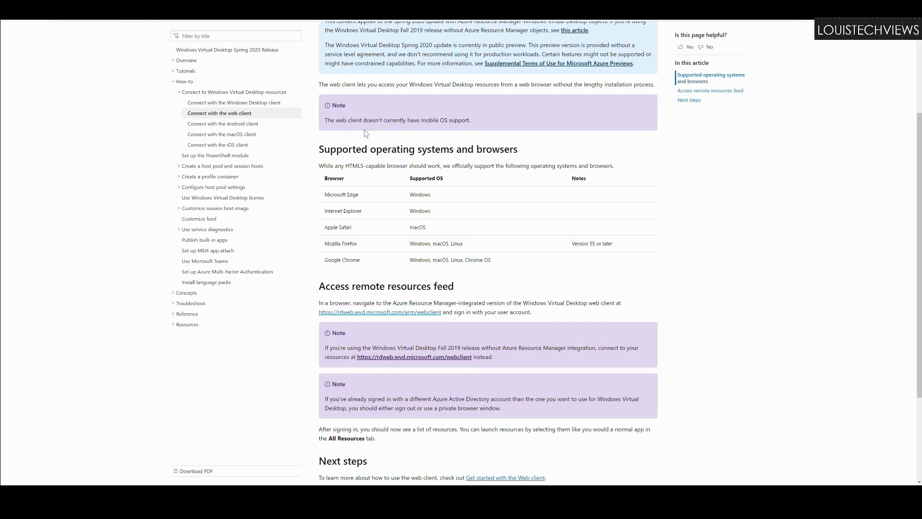
scroll(381, 173, down, 1)
scroll(382, 177, down, 1)
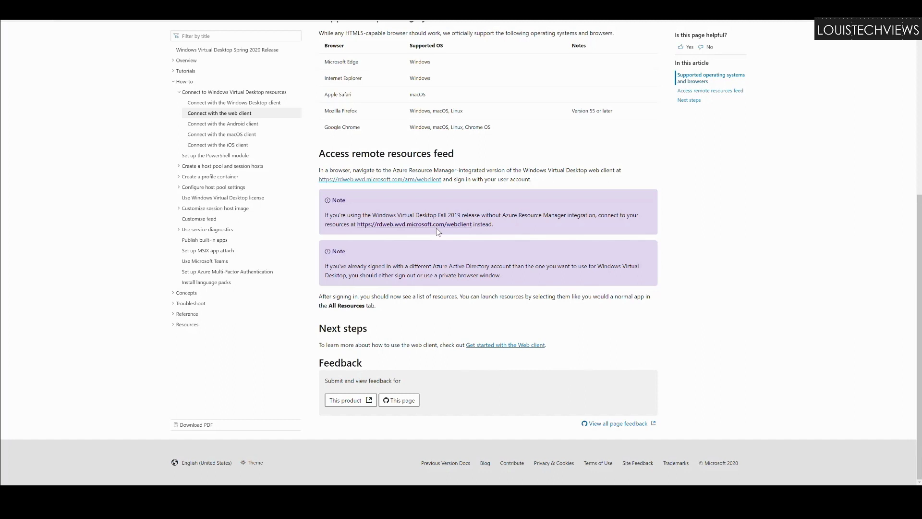
Step: Open the rdweb.wvd.microsoft.com web client and sign in with the first saved account
click(210, 38)
click(175, 20)
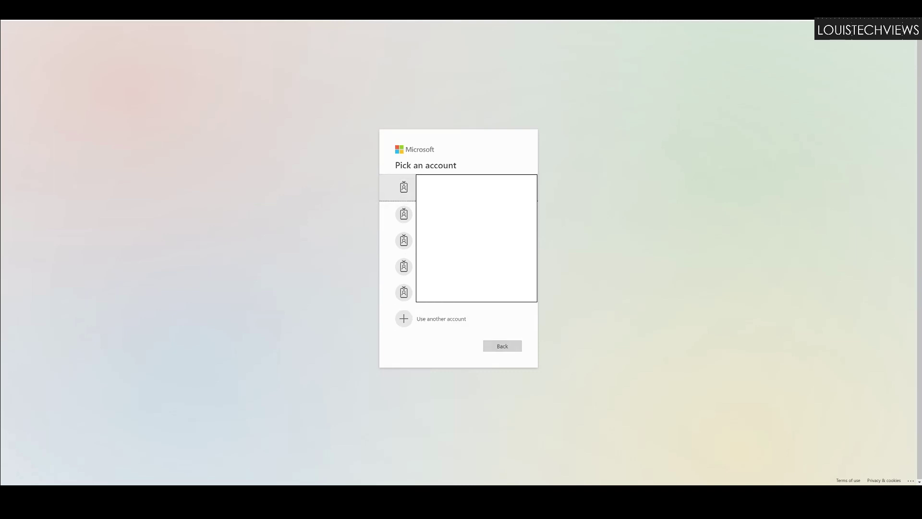
click(422, 188)
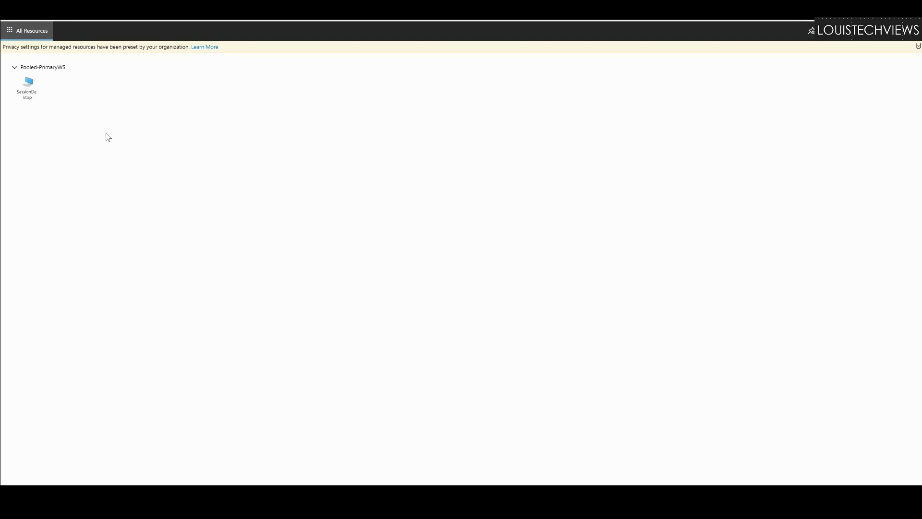
Step: Launch SessionDesktop with clipboard and printer access allowed, ready to enter the user name
click(32, 95)
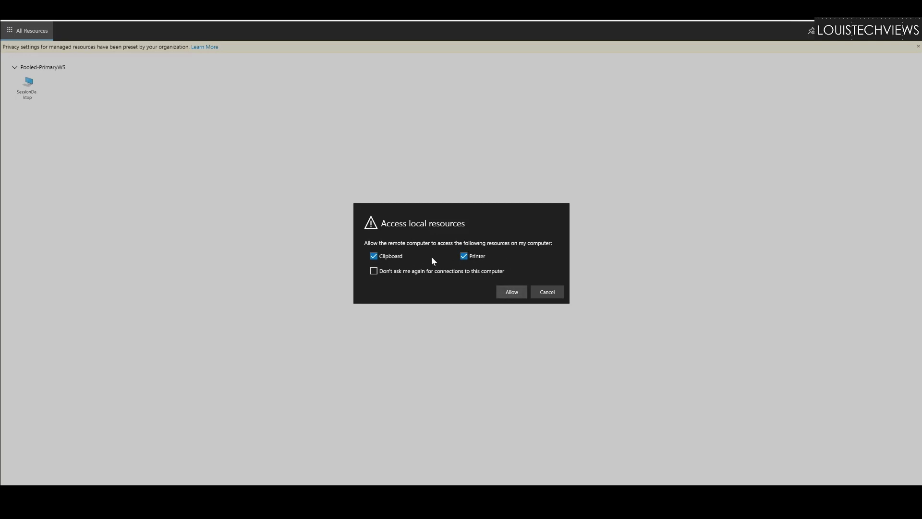
click(489, 289)
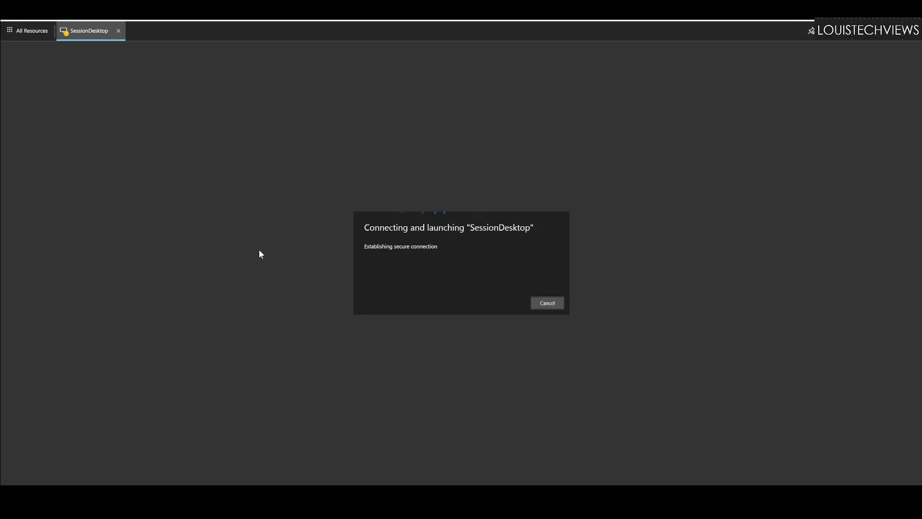
click(386, 254)
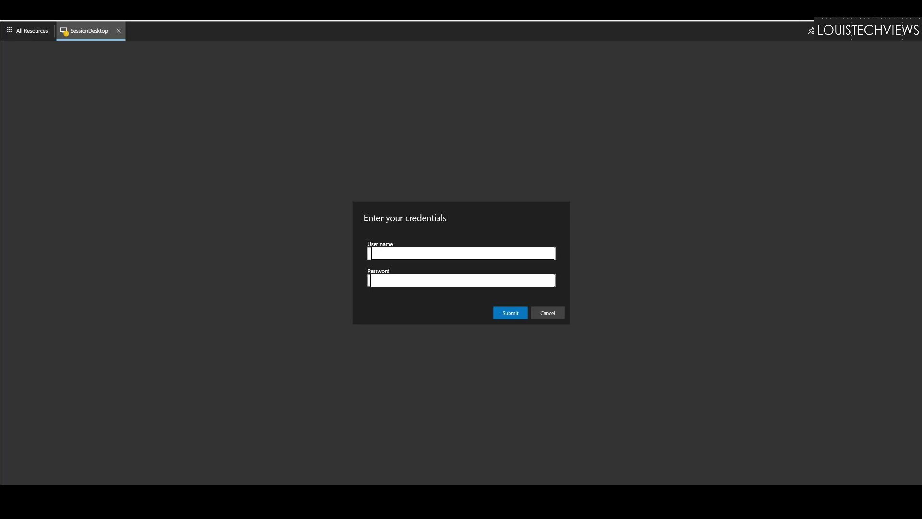
Step: Submit the user name and password to connect to the remote Windows 10 desktop
key(Return)
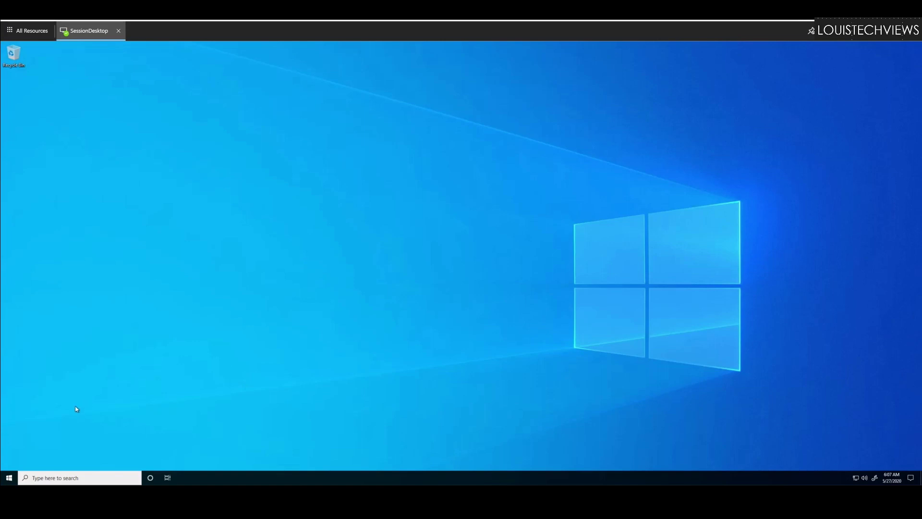
Step: Open Windows Settings from the Start menu of the SessionDesktop remote session
click(10, 478)
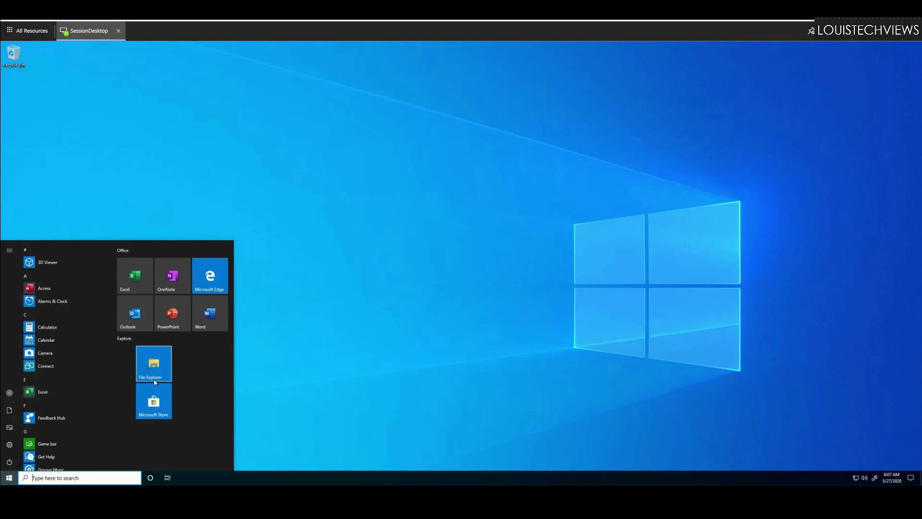
scroll(48, 353, down, 3)
scroll(46, 350, up, 3)
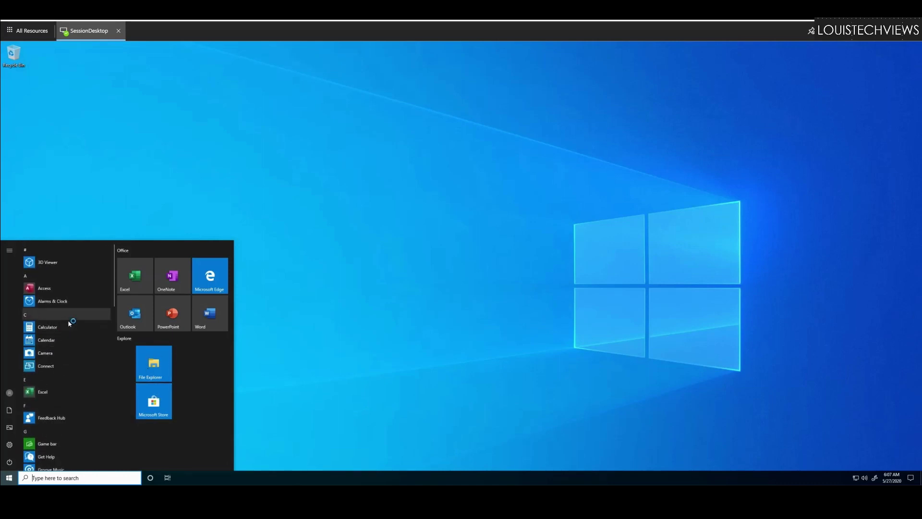
scroll(71, 336, down, 3)
click(41, 336)
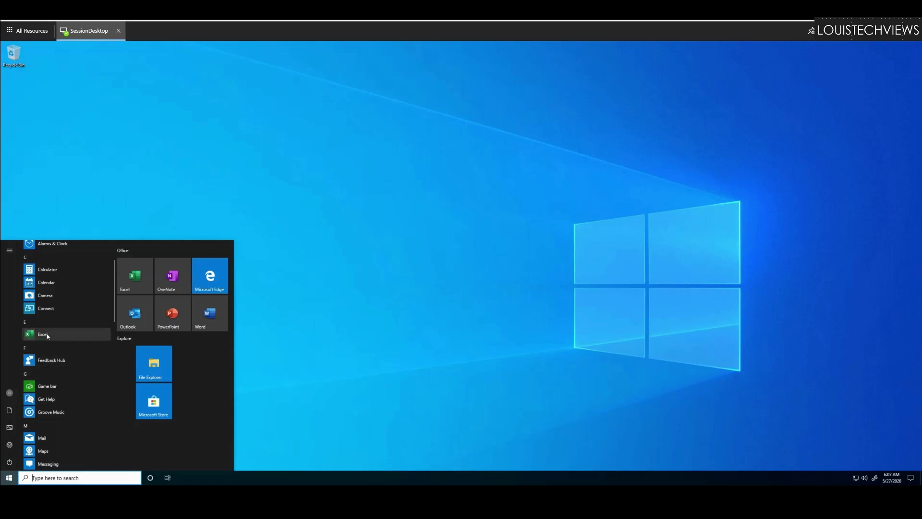
scroll(45, 341, down, 10)
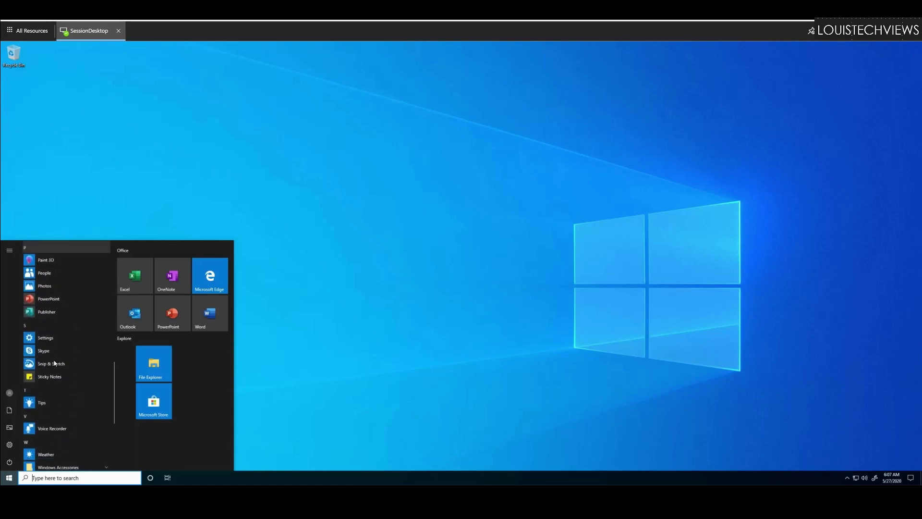
scroll(54, 364, down, 3)
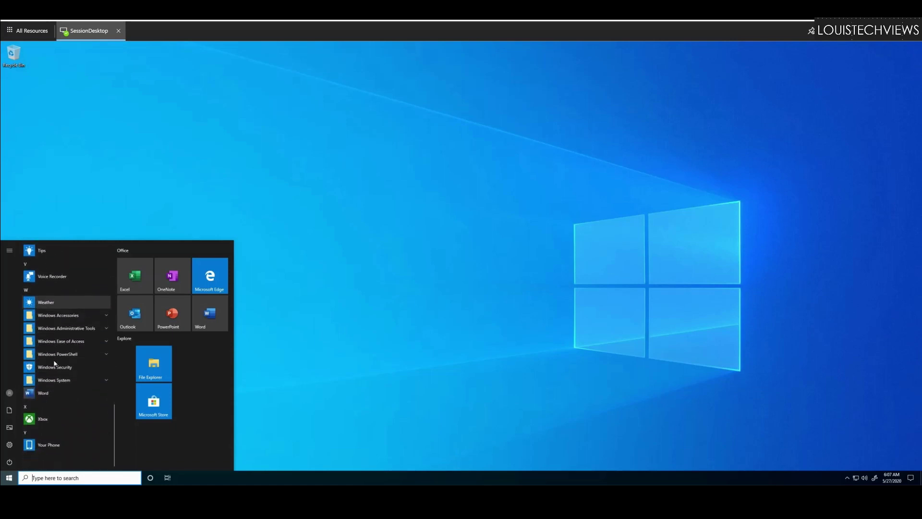
click(9, 445)
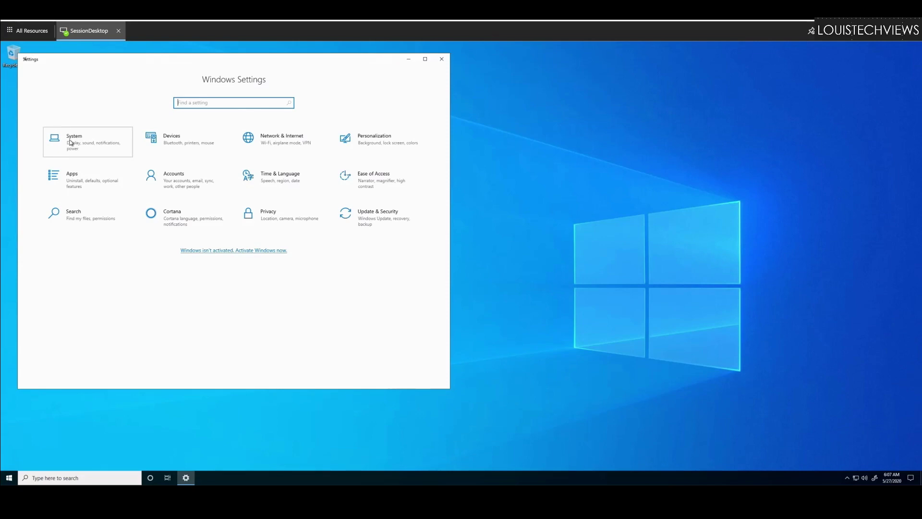
Step: Check under System > About that the remote PC's device name is LTV-WVDN-1
click(70, 142)
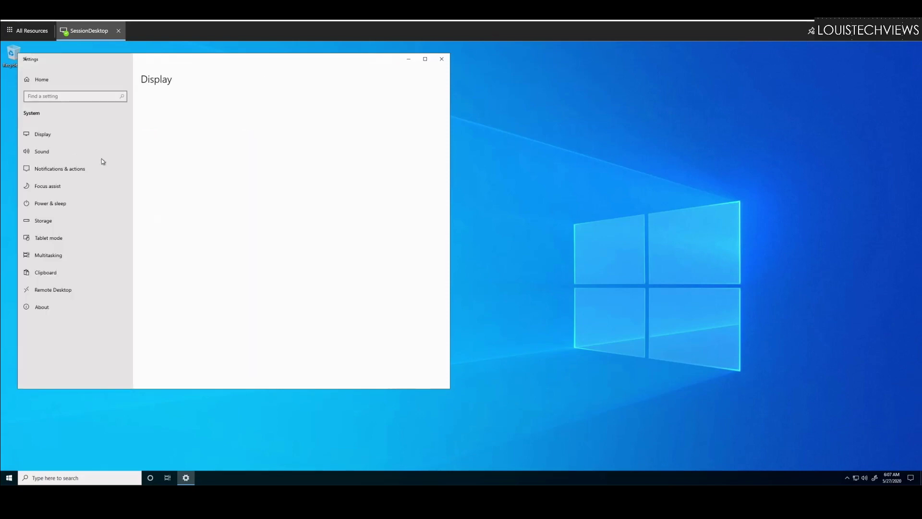
click(46, 307)
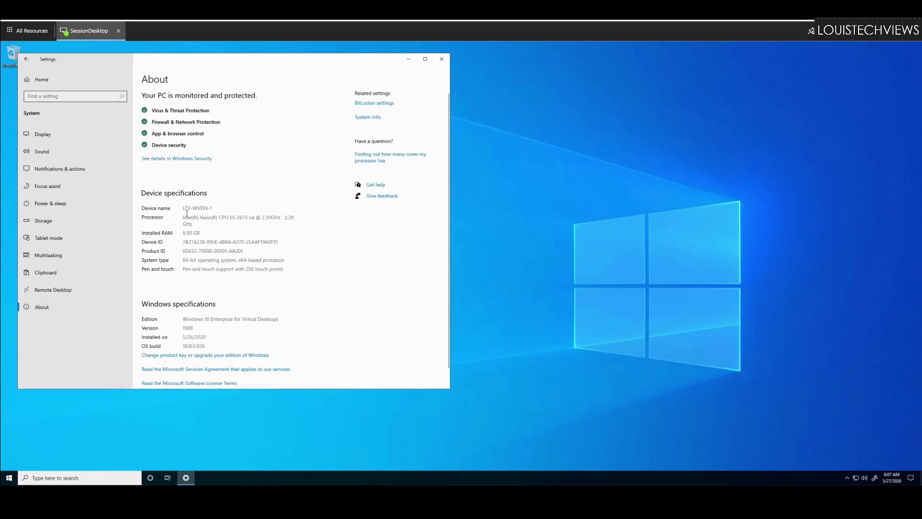
drag(186, 209, 212, 209)
click(193, 213)
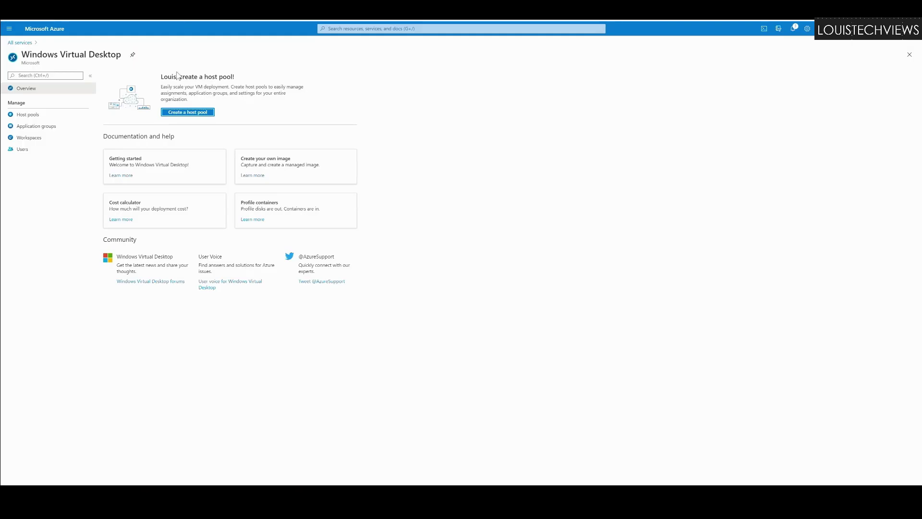
Step: Open LTV-PrimaryPool, review its active session counts and application groups, then list its session hosts
click(29, 117)
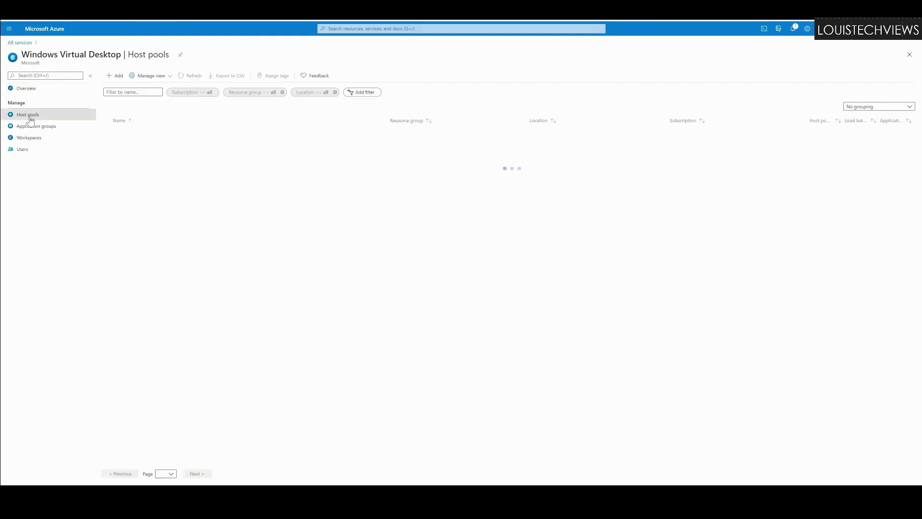
click(139, 132)
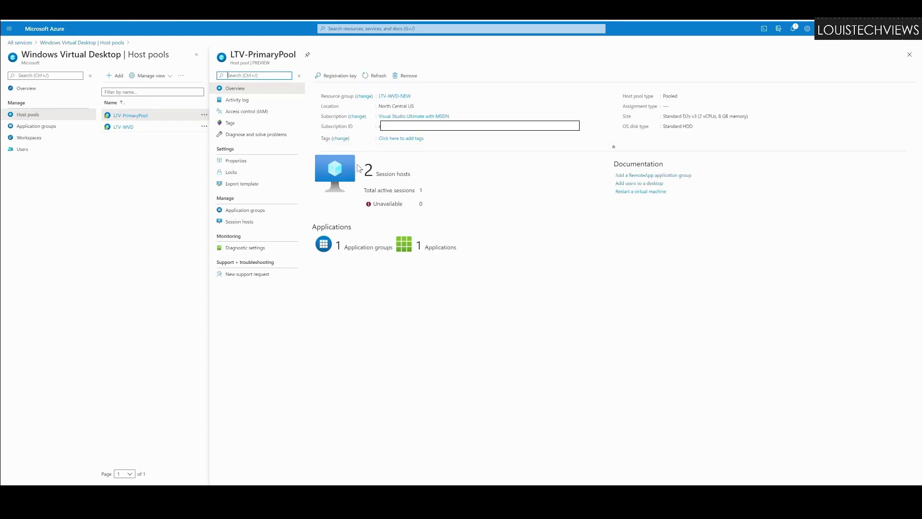
drag(360, 169, 432, 195)
click(392, 198)
drag(373, 194, 423, 196)
click(418, 197)
click(245, 212)
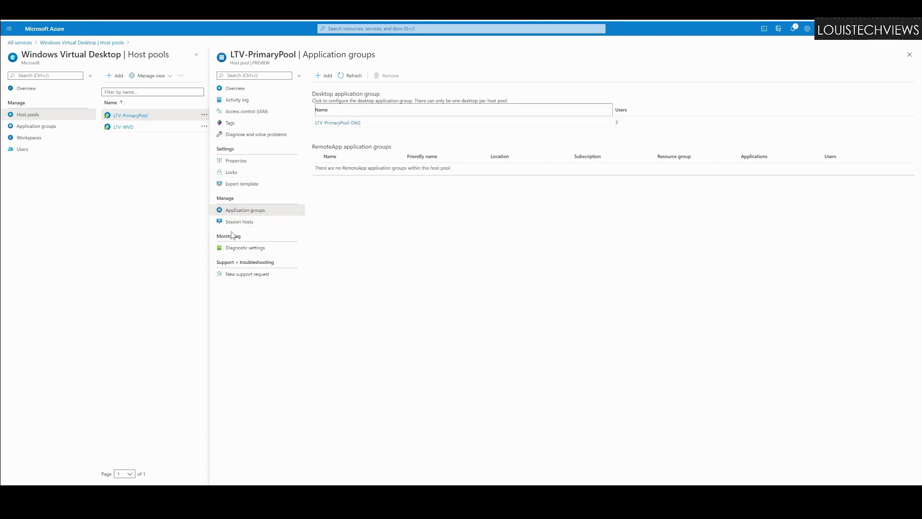
click(237, 223)
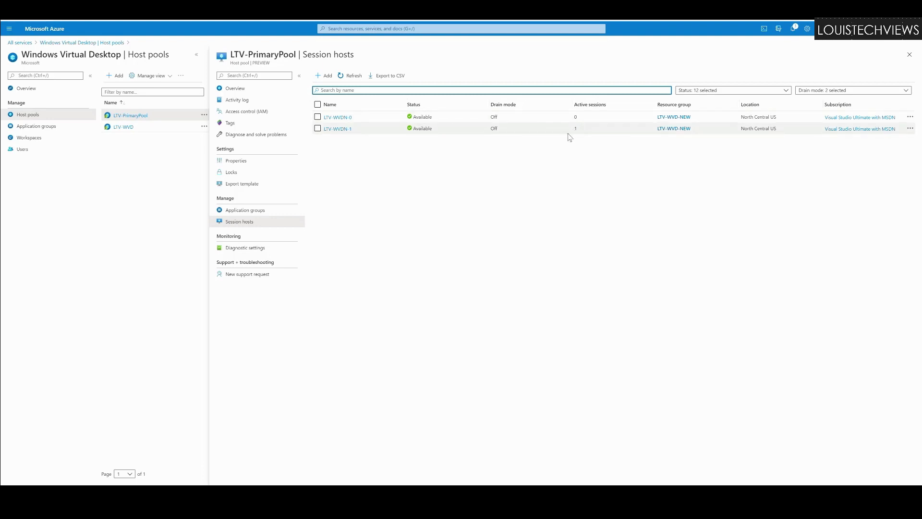
Step: Open LTV-WVDN-1's details to see drain mode Off and its one connected user
click(336, 128)
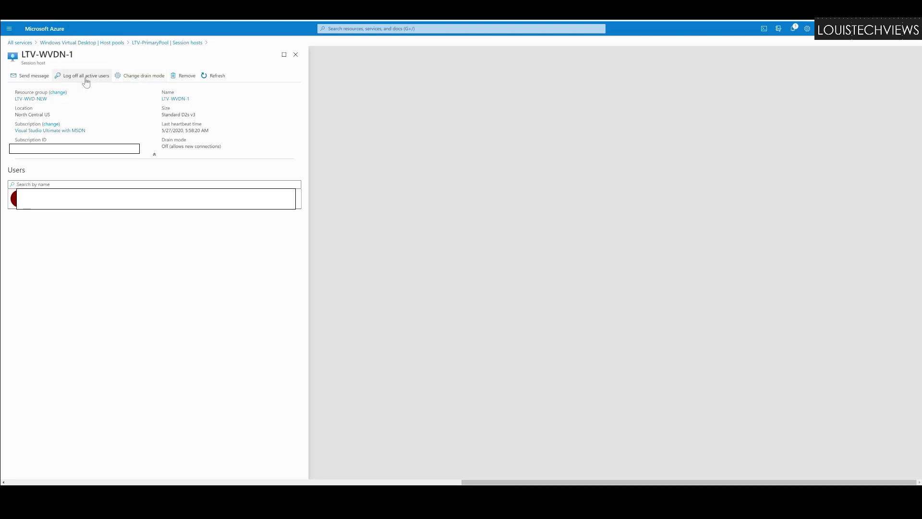
Step: Send LTV-WVDN-1's active users the message 'Hi from The Other Side' with body 'Test'
click(33, 78)
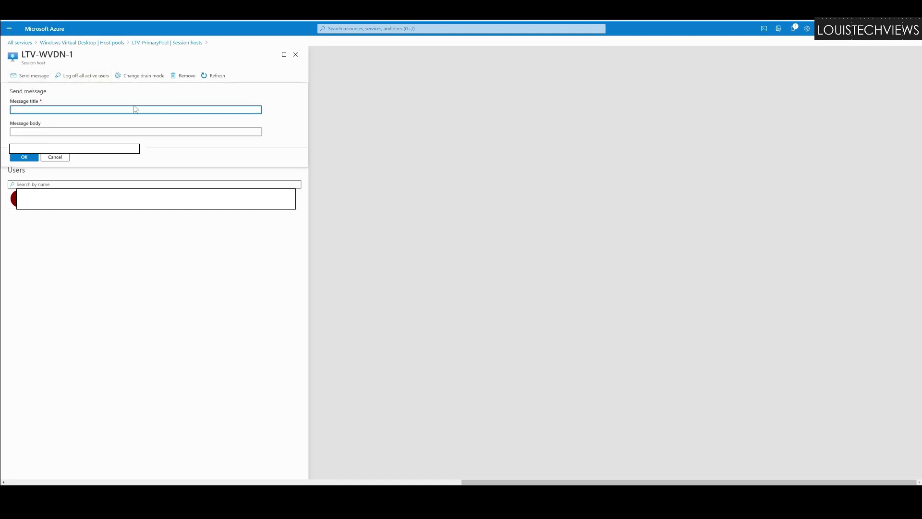
text(T)
key(BackSpace)
text(Hi from The Other Side)
key(Tab)
text(Test)
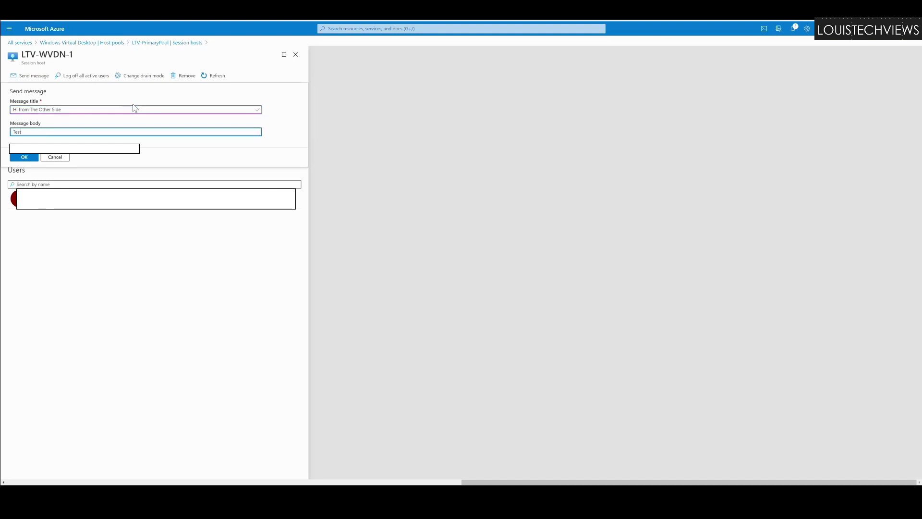
click(24, 157)
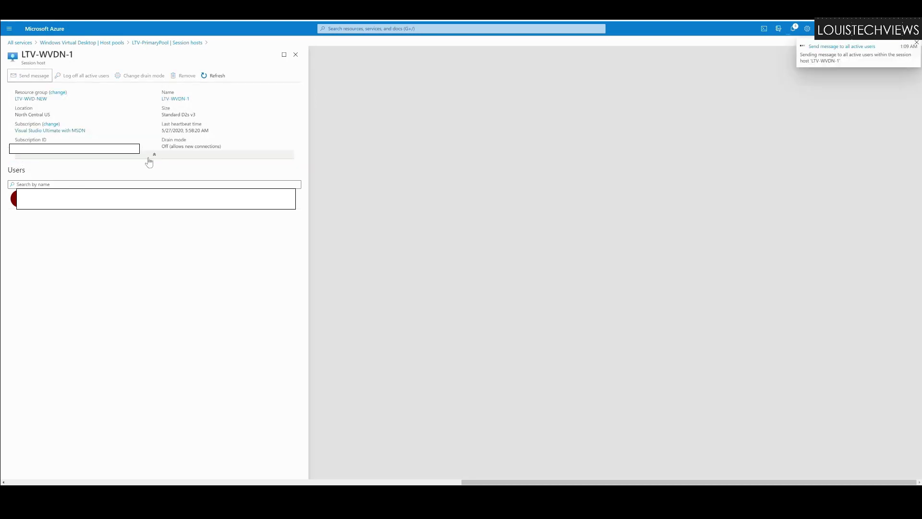